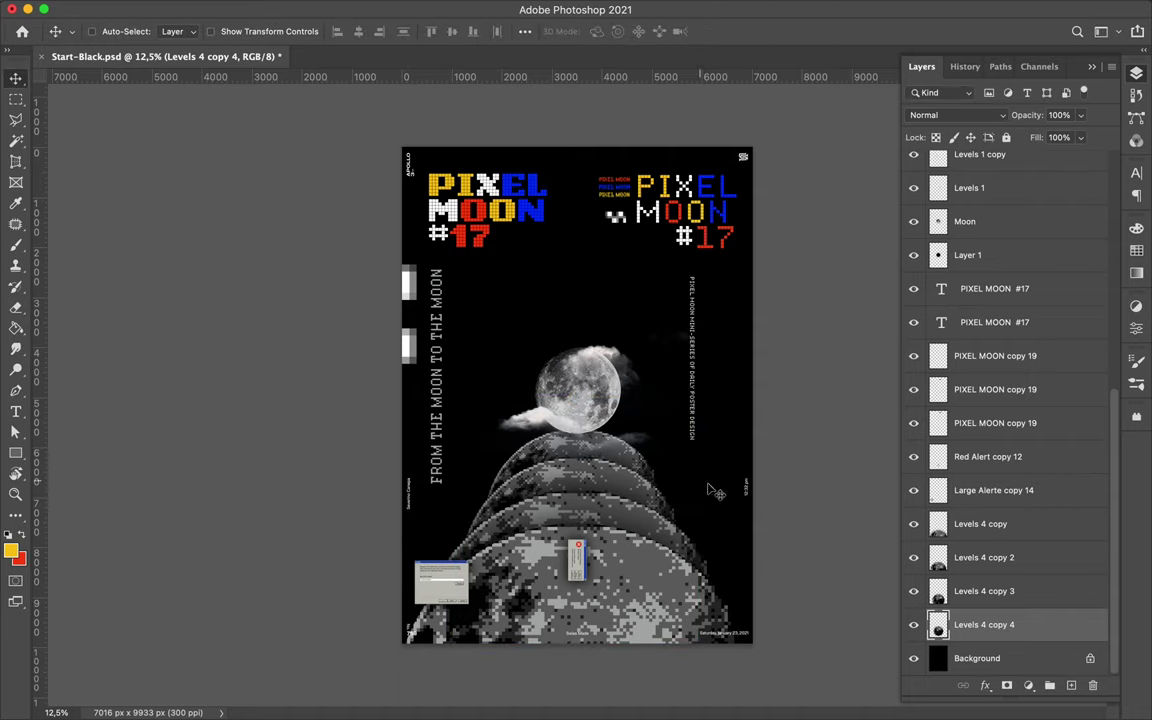
Duplicate the four stacked pixel-moon layers, flip the copies to -100% width and height, and place them above the central moon.
shift+click(970, 530)
drag(670, 588, 678, 374)
key(super+t)
drag(800, 150, 442, 605)
drag(697, 583, 697, 254)
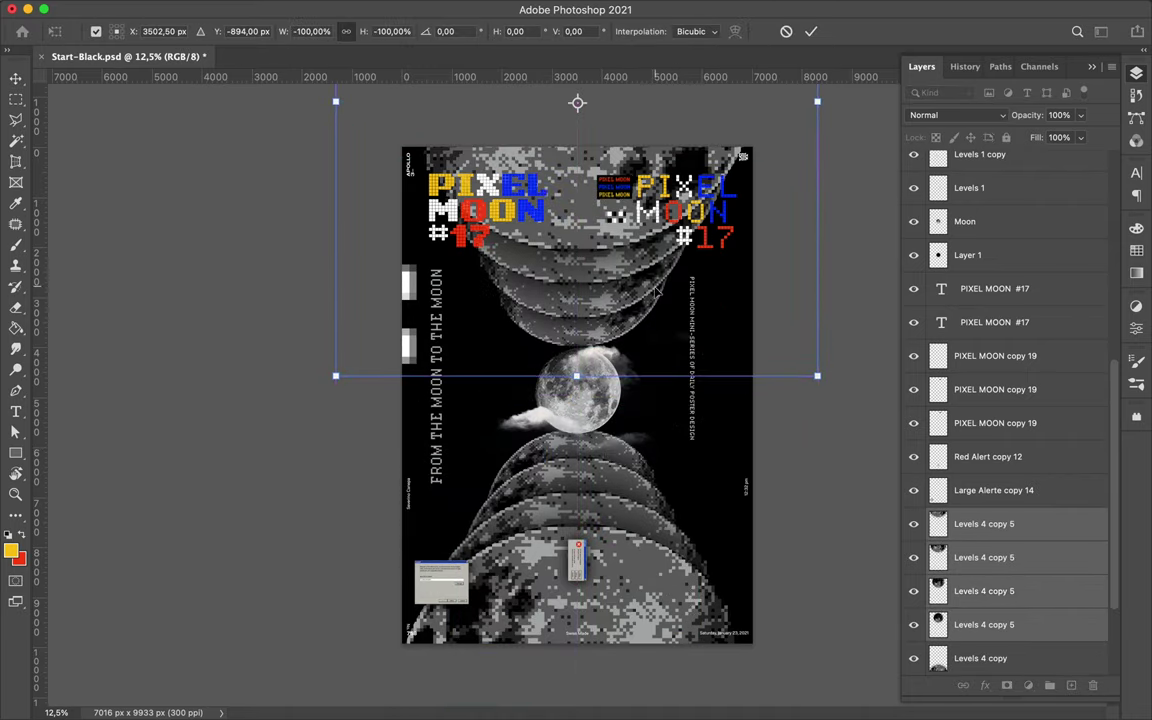
drag(622, 274, 622, 287)
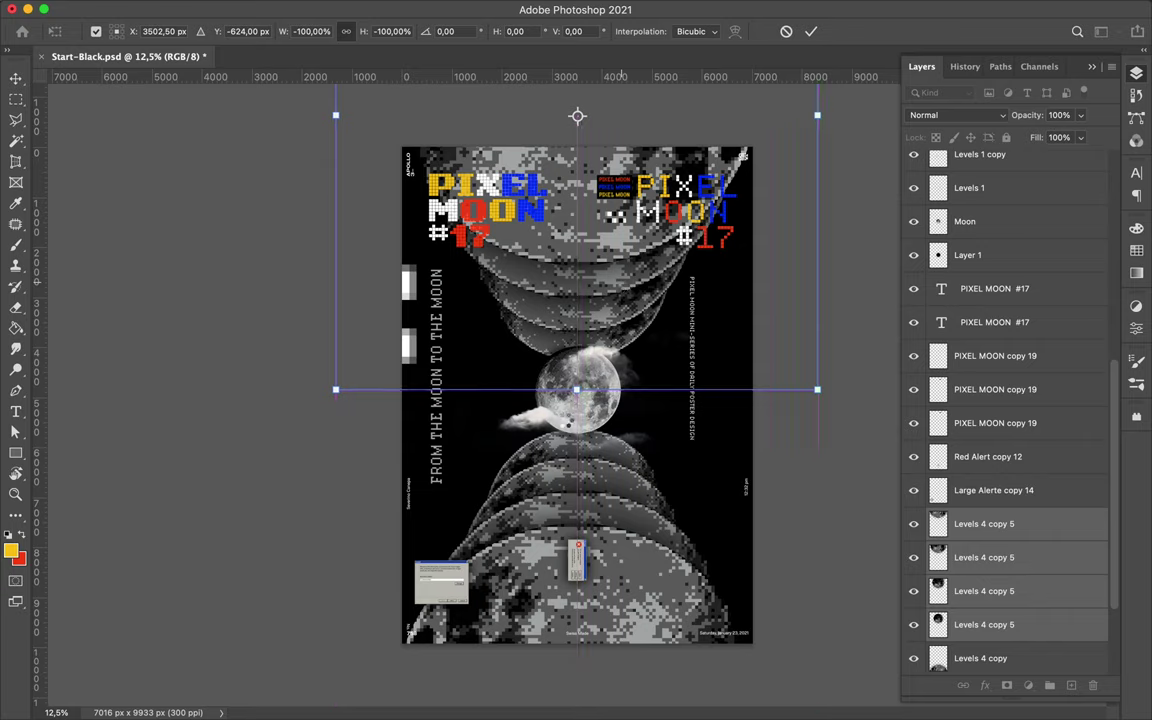
key(Return)
Centre the FROM THE MOON TO THE MOON text vertically, aligning it to the canvas.
super+click(439, 391)
click(525, 32)
click(584, 179)
click(575, 195)
click(573, 75)
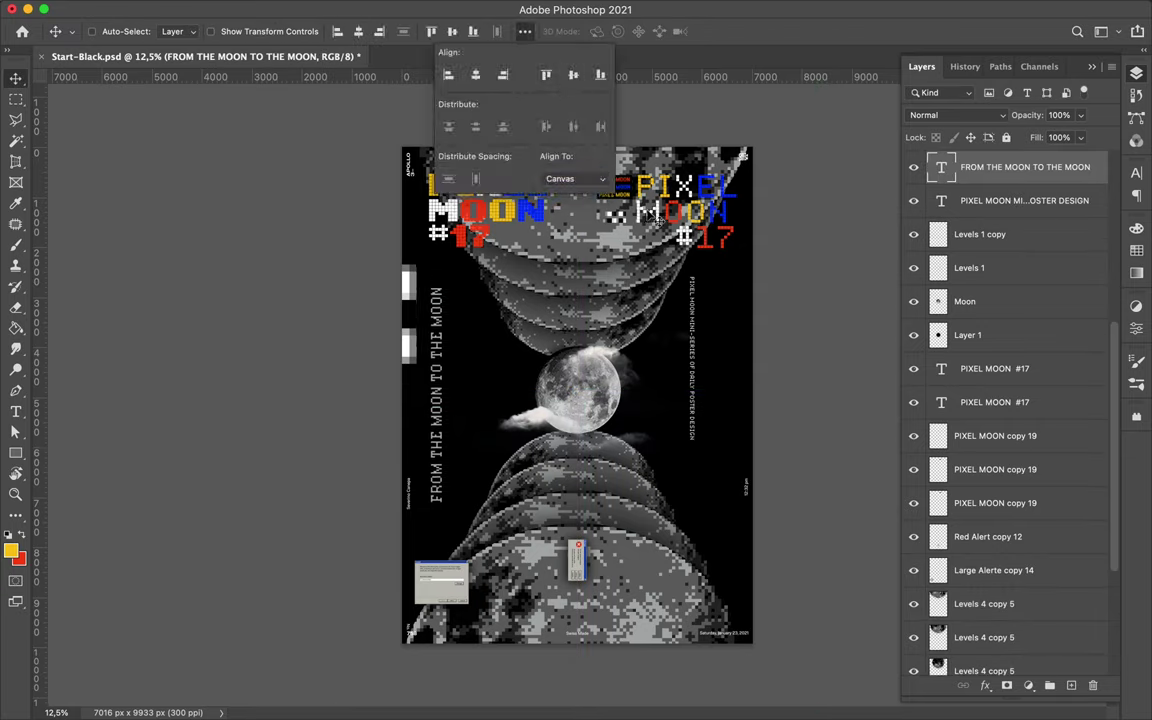
Move the PIXEL MOON MINI-SERIES text closer to the poster's right edge and centre it vertically on the canvas.
super+click(698, 359)
drag(693, 355, 717, 373)
click(452, 32)
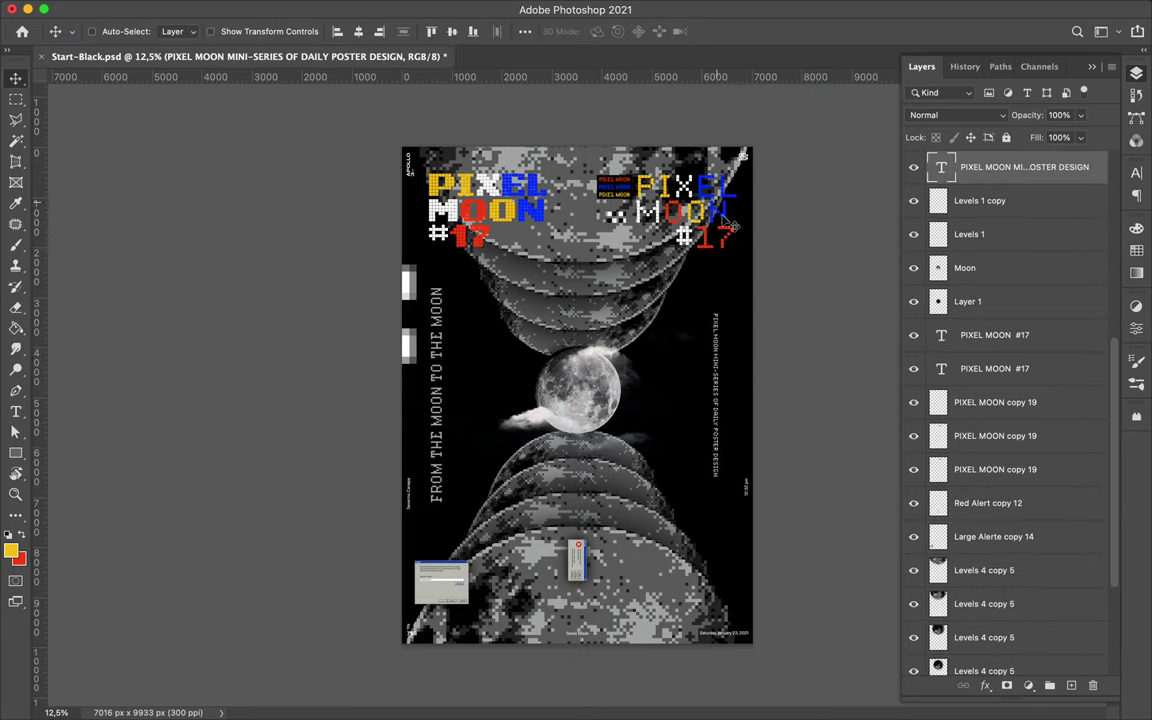
Move the thin PIXEL MOON #17 title lower and duplicate the heavy title into the poster's lower half.
drag(728, 210, 693, 270)
ctrl+click(505, 213)
drag(505, 213, 634, 478)
Rotate the thin PIXEL MOON #17 title 90° clockwise and place it above the right-hand vertical text.
ctrl+click(633, 230)
key(ctrl+t)
drag(641, 204, 747, 212)
key(Return)
drag(710, 258, 717, 243)
Change the duplicated PIXEL MOON #17 title to the Bold font style and move it to the poster's lower right.
click(990, 368)
click(1136, 173)
click(1038, 198)
click(1107, 197)
click(1054, 219)
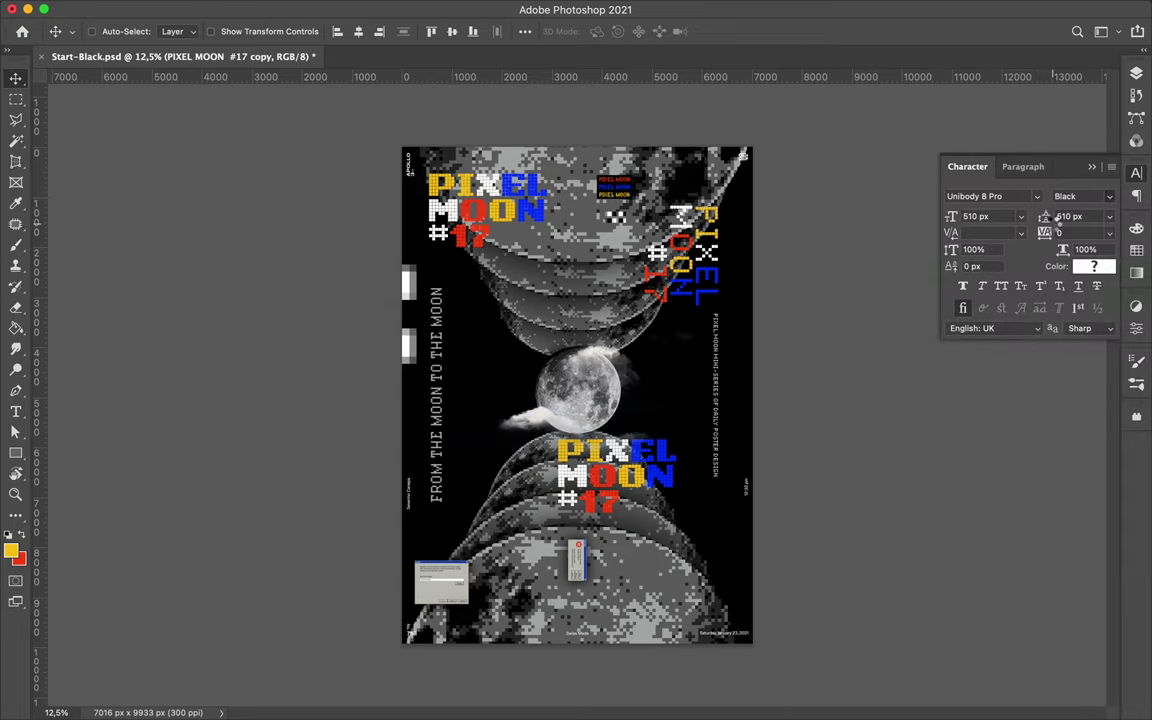
drag(640, 473, 685, 543)
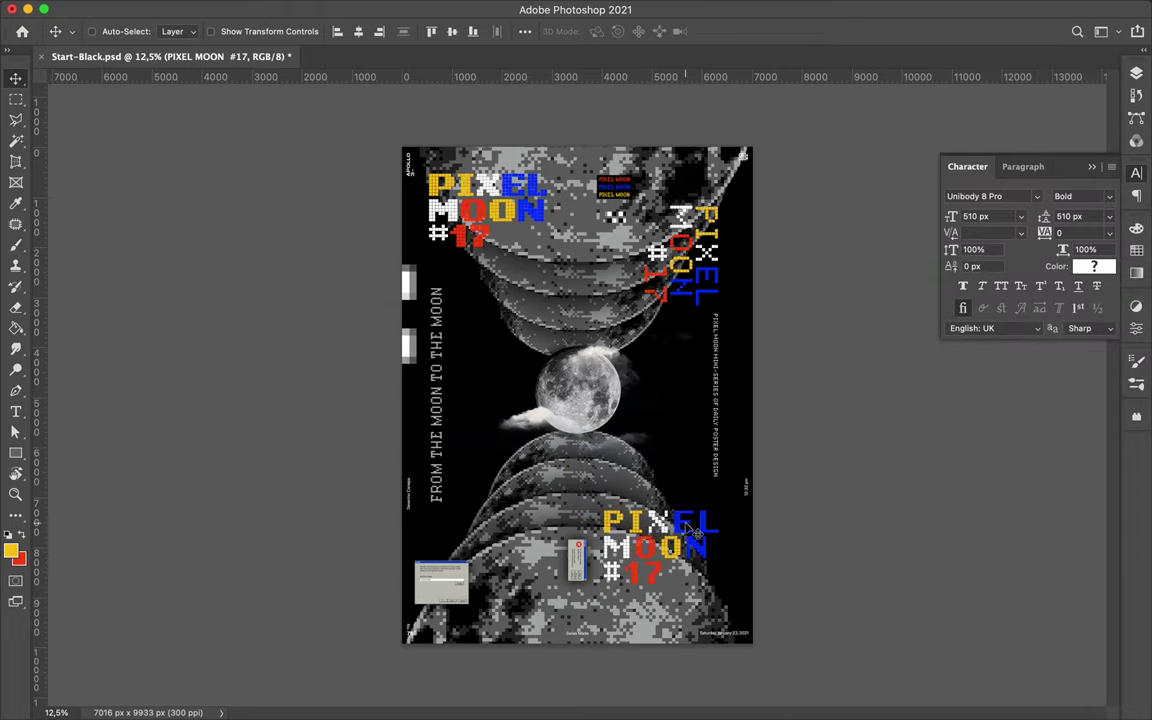
Rotate the lower-right PIXEL MOON #17 title by -90° and adjust its position.
key(super+t)
drag(748, 515, 625, 462)
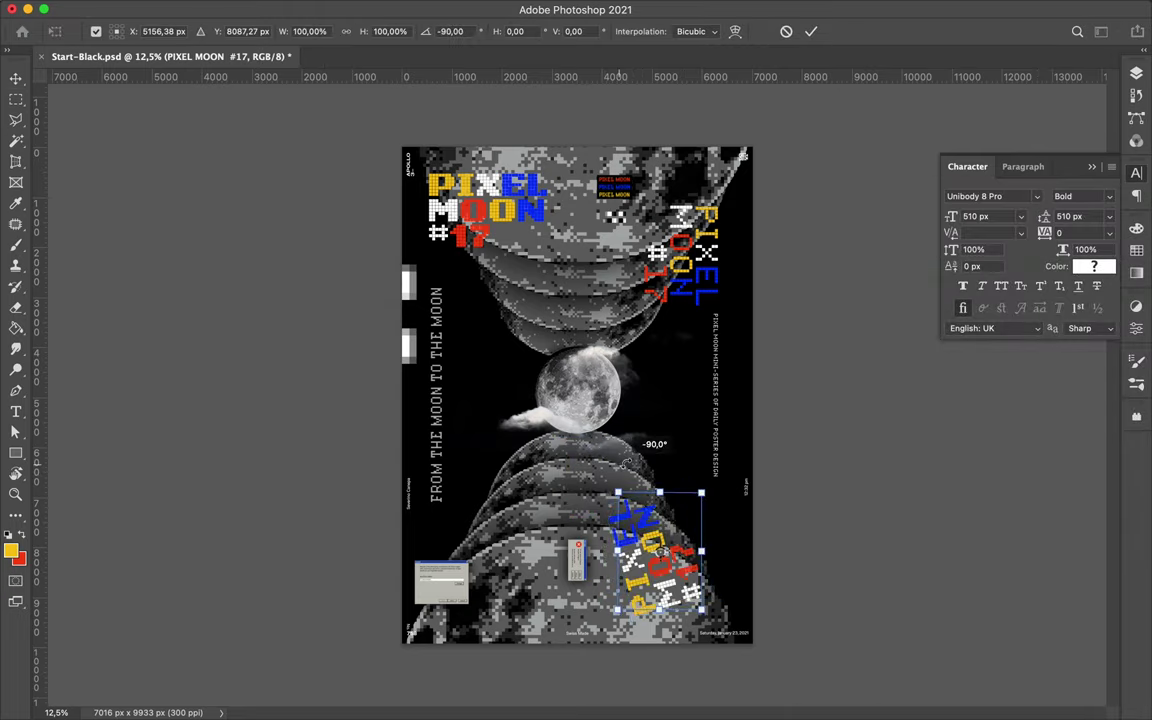
key(Return)
mouse_move(644, 548)
mouse_down()
mouse_move(668, 548)
mouse_move(655, 541)
mouse_up()
Duplicate the rotated title towards the left, set its font style to Regular, and place it in the poster's lower-left corner.
drag(632, 492, 472, 492)
click(1108, 202)
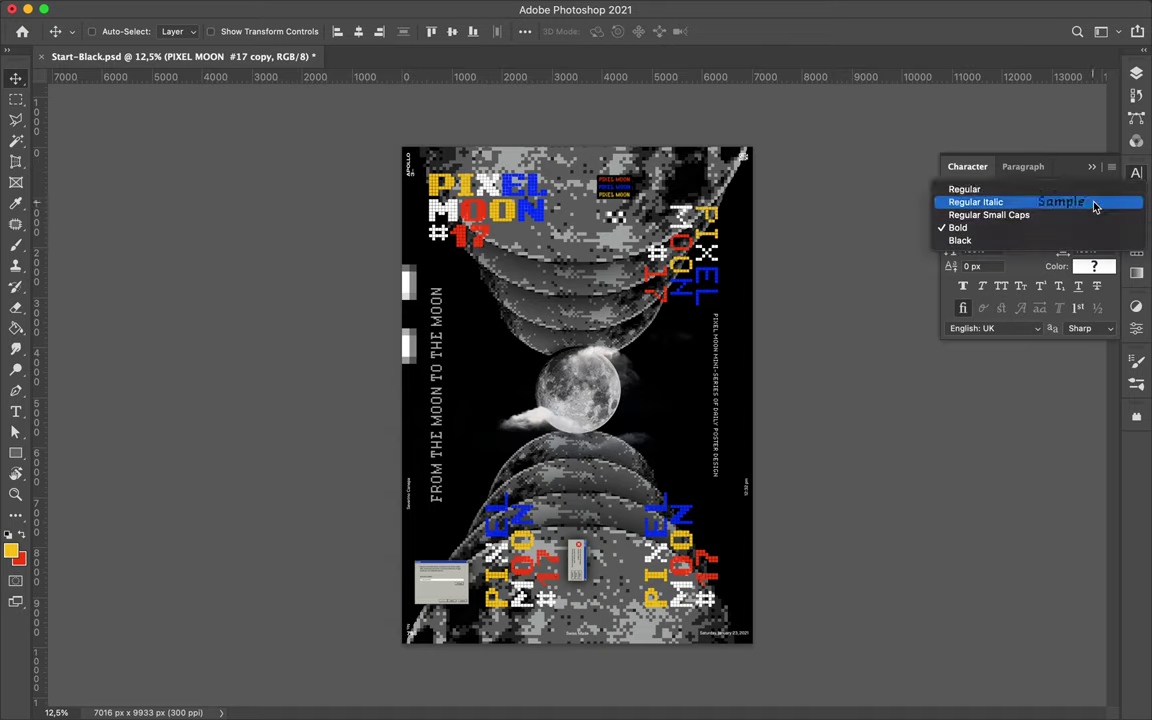
click(1090, 188)
drag(514, 527, 460, 530)
Left-align the rotated upper-right PIXEL MOON #17 title and reposition it directly above the vertical text.
click(488, 220)
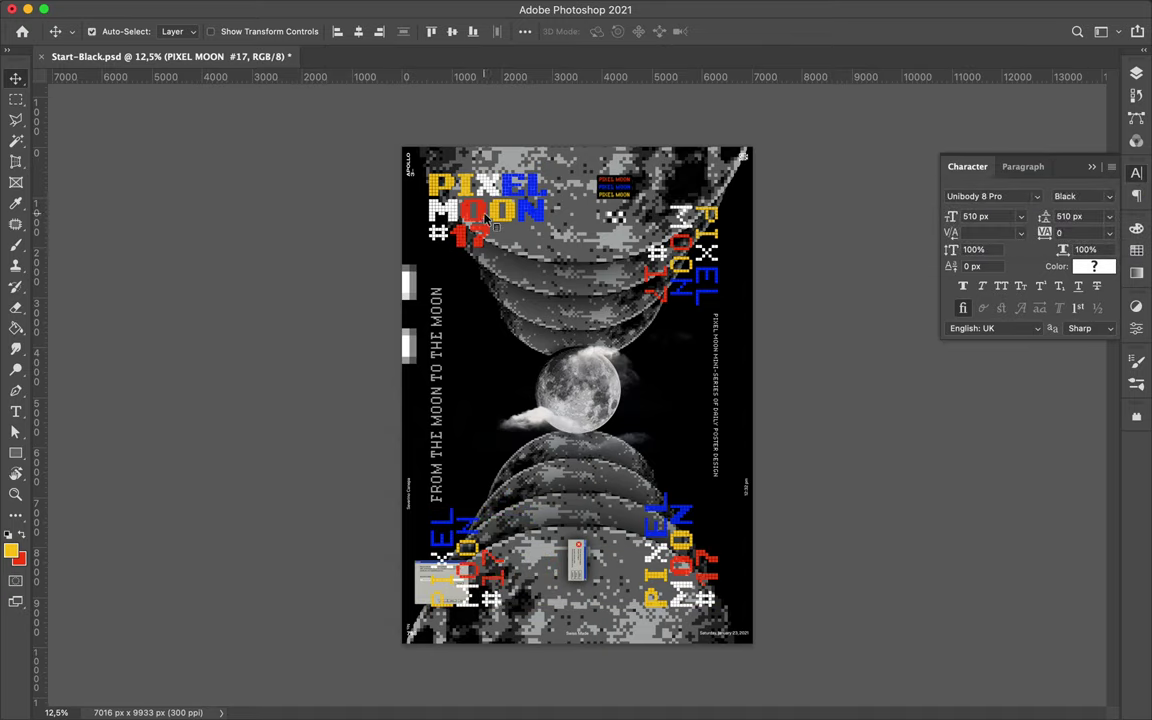
click(709, 260)
click(1023, 168)
click(965, 197)
drag(681, 358, 684, 272)
Shift the lower-right title towards the poster's right edge and fine-tune the lower-left and upper-left titles.
mouse_move(703, 566)
mouse_down()
mouse_move(703, 510)
mouse_move(690, 578)
mouse_up()
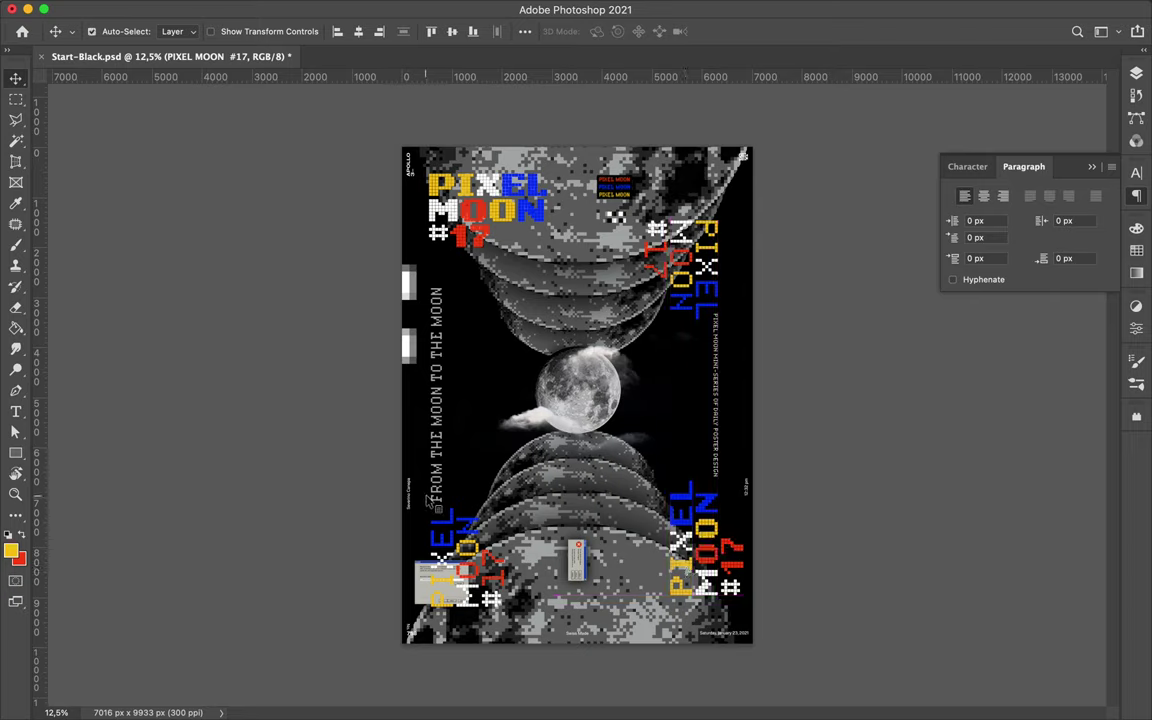
drag(464, 537, 461, 540)
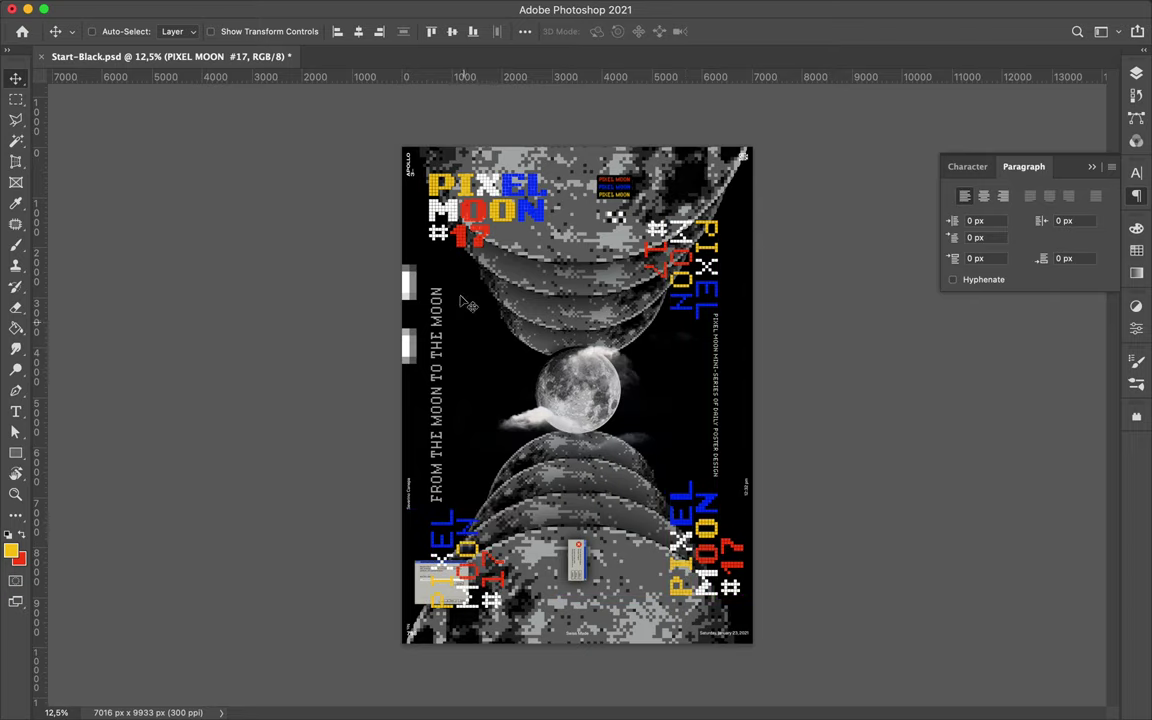
double_click(469, 242)
key(Escape)
drag(469, 238, 471, 238)
Move the checkered pixel shape behind the central moon and place its Levels 3 layer directly above the Background.
drag(413, 333, 640, 394)
click(1136, 73)
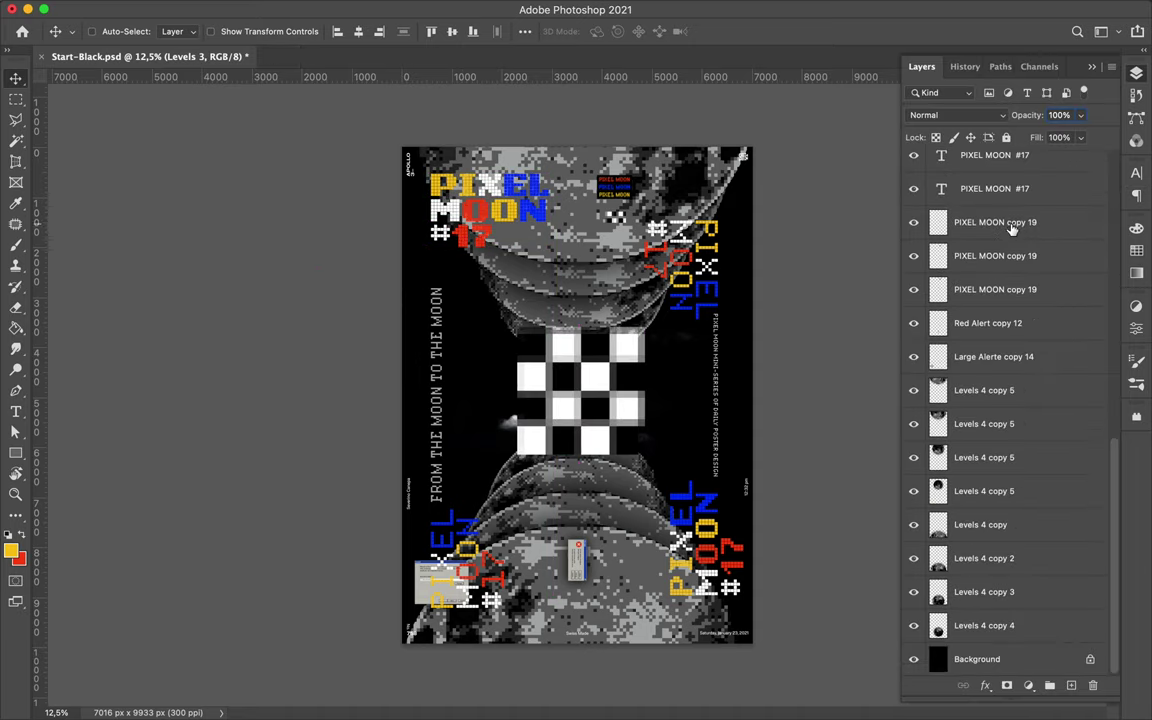
drag(984, 193, 1002, 570)
scroll(1003, 466, down, 8)
drag(1003, 190, 1001, 632)
drag(528, 383, 523, 383)
Brush a yellow curve left of the moon on a new layer and place that layer above Levels 4 copy 4.
click(1071, 685)
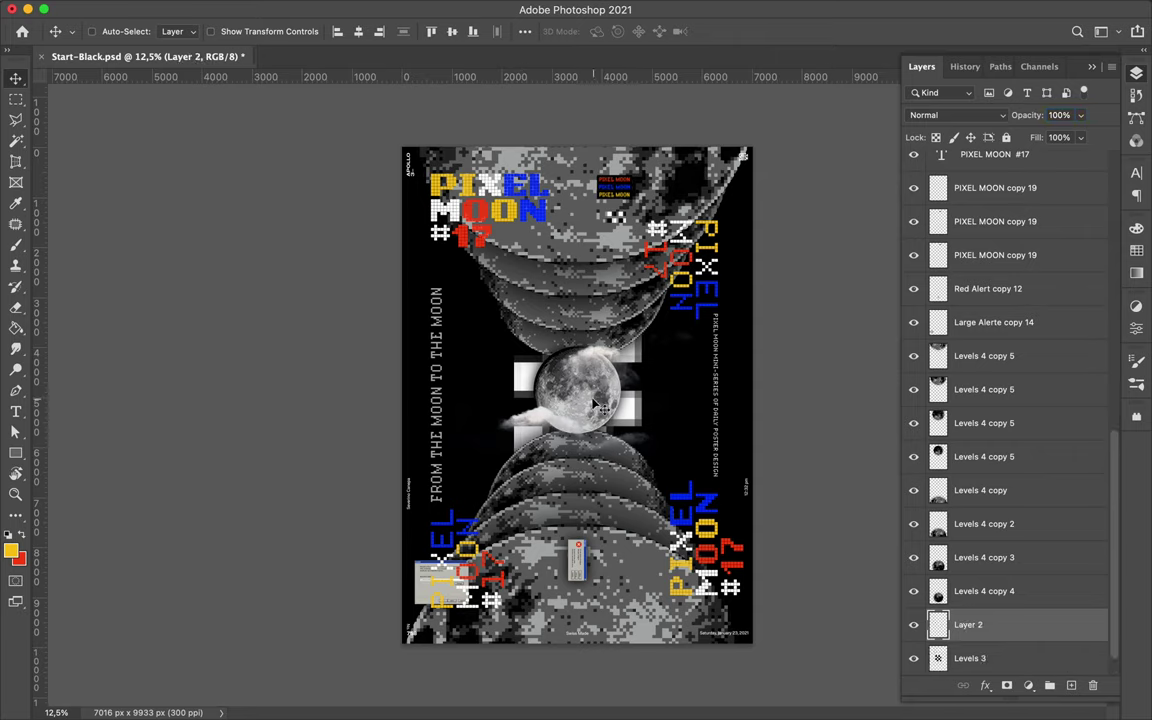
key(b)
drag(484, 410, 499, 328)
key(v)
drag(944, 622, 940, 578)
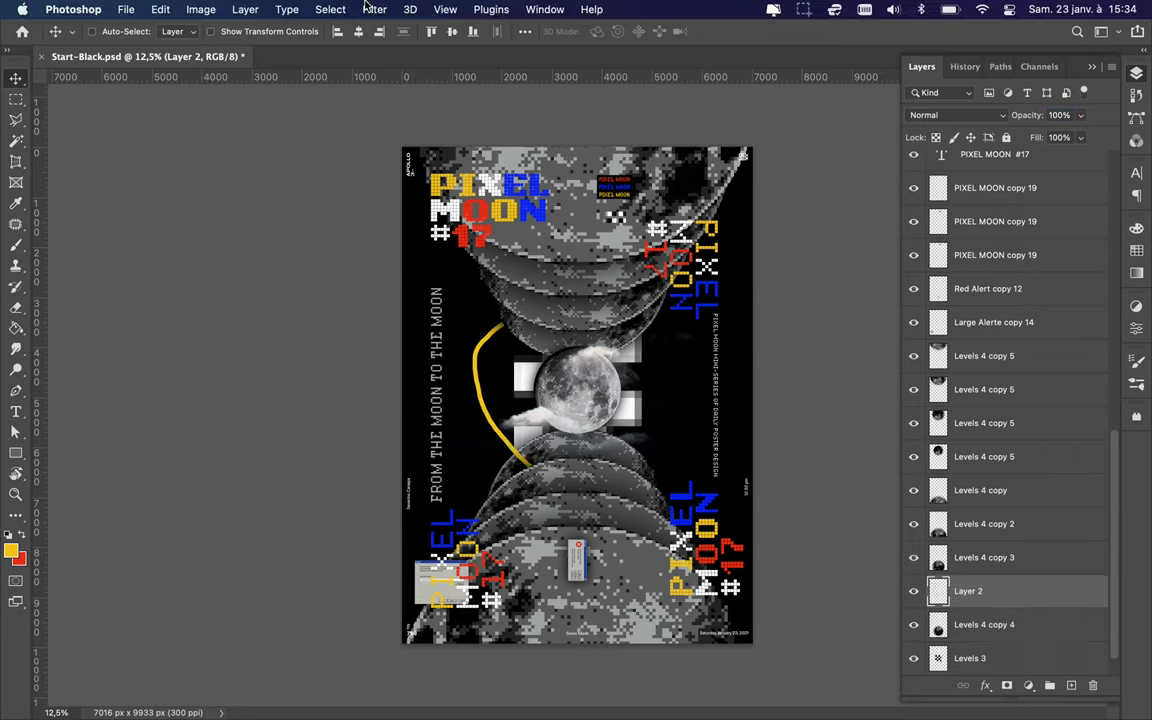
Pixelate the yellow curve with the Mosaic filter.
click(368, 9)
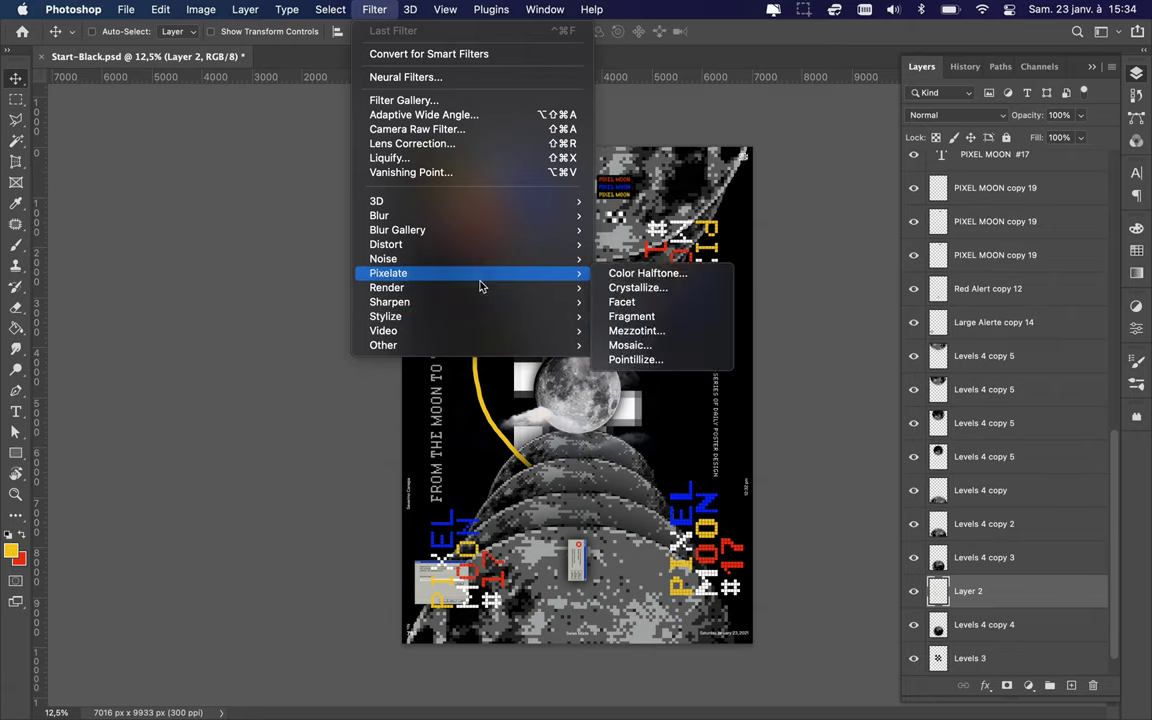
click(630, 345)
click(211, 41)
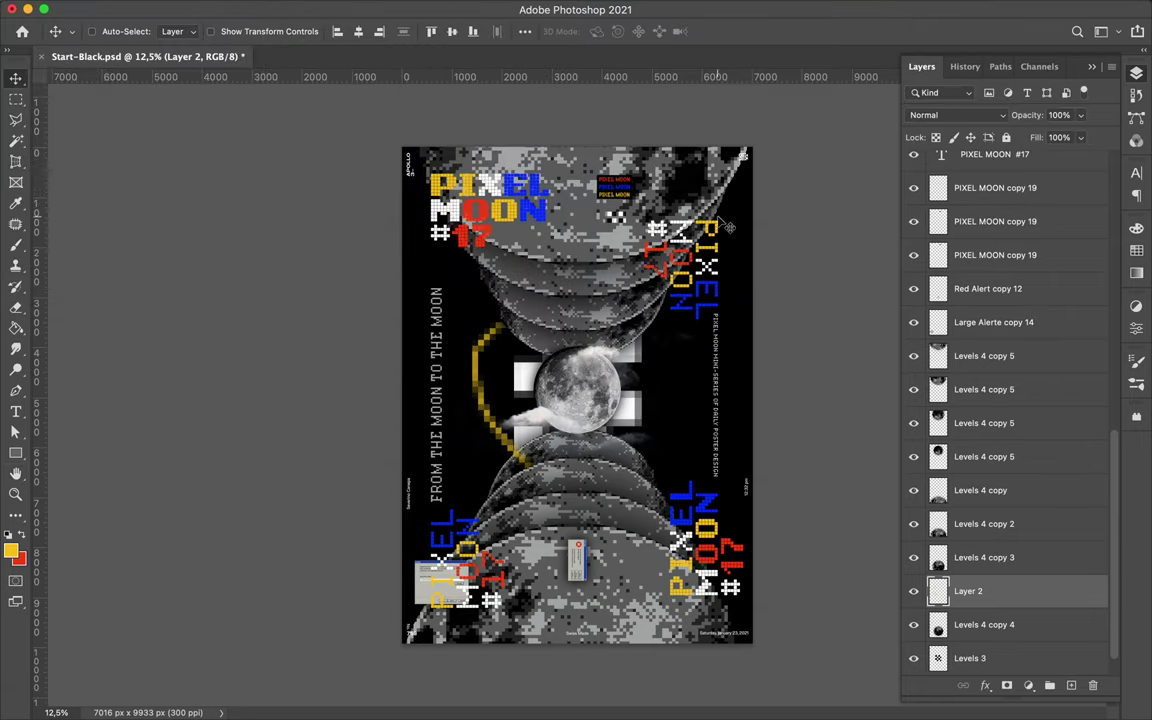
Brush a red curve right of the moon on a new layer and reapply the Mosaic filter to it.
click(1137, 74)
click(1137, 74)
click(1073, 686)
key(b)
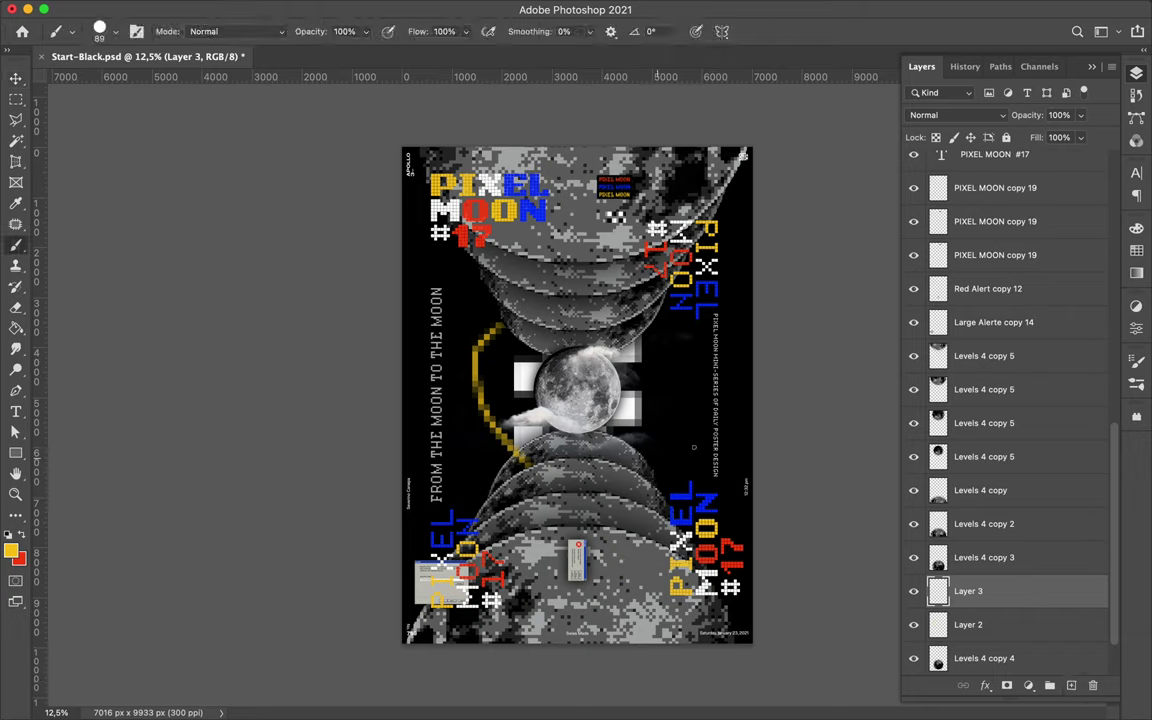
click(1137, 252)
click(991, 270)
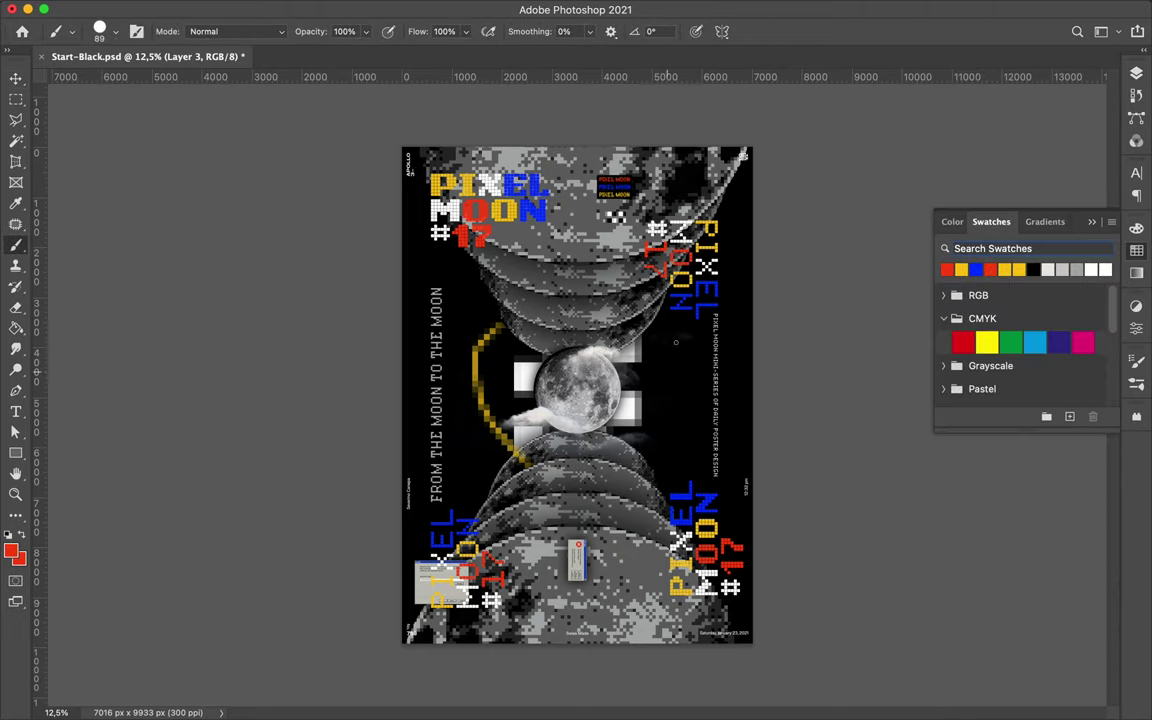
drag(663, 312, 632, 466)
key(v)
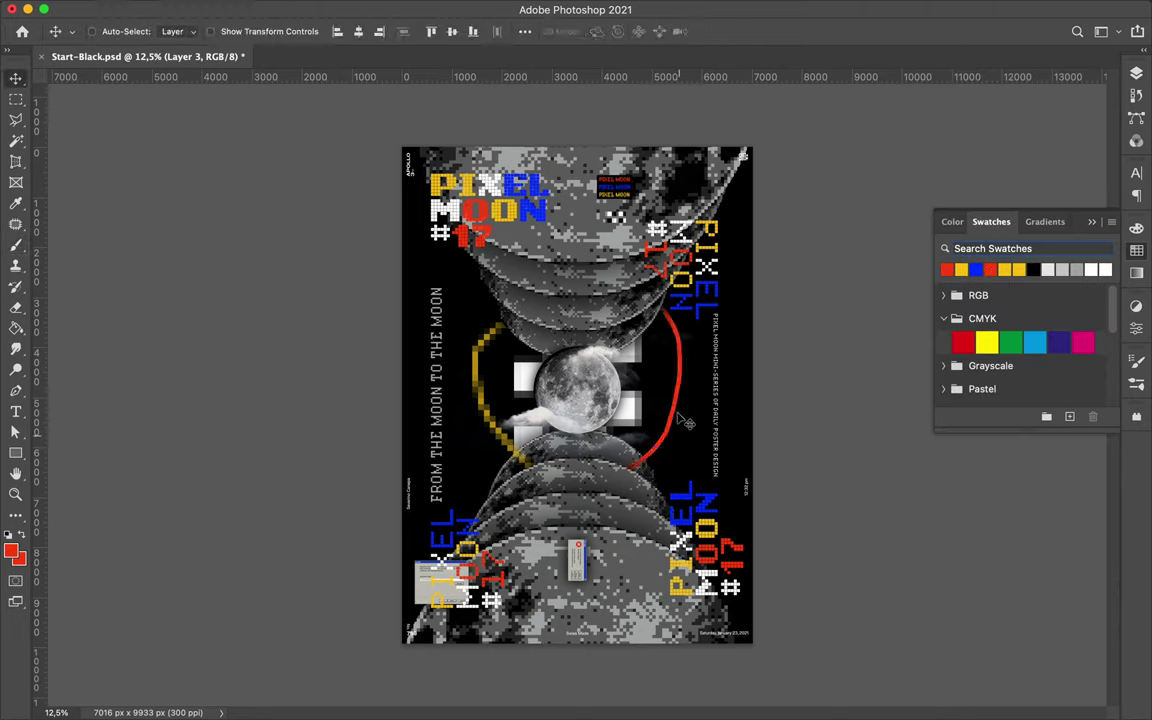
click(376, 8)
click(393, 31)
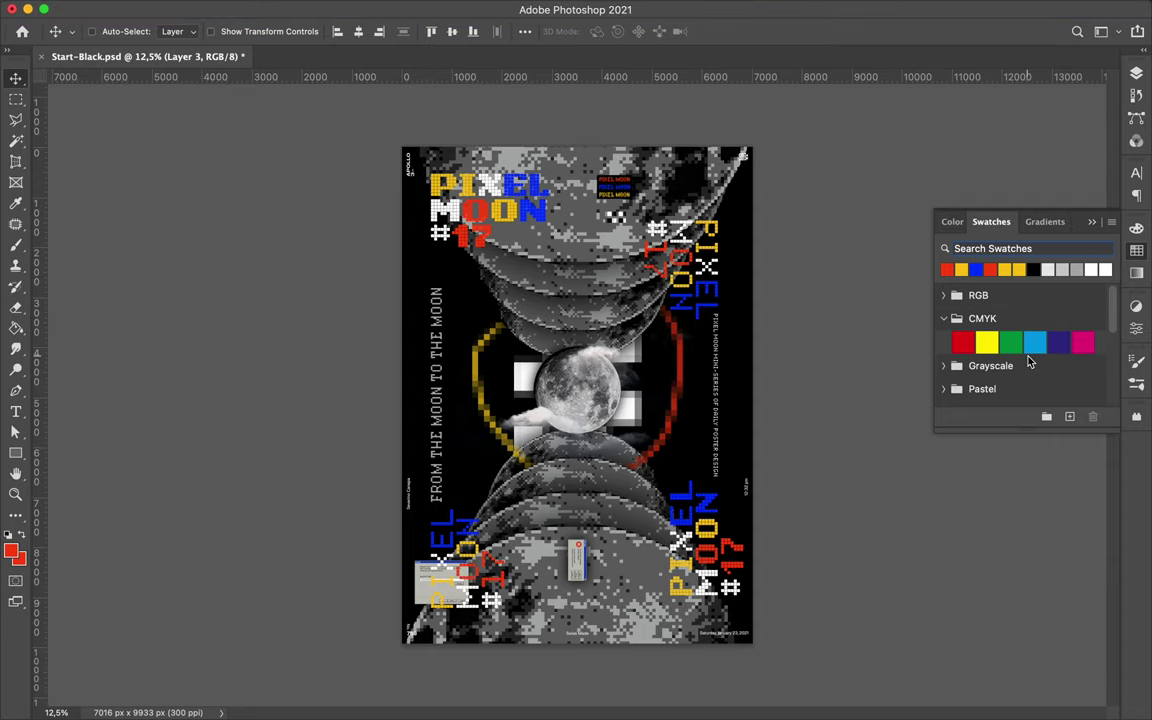
Brush a blue curve outside the yellow one on a new layer and reapply the Mosaic filter to it.
click(1137, 74)
click(1069, 686)
key(b)
key(F7)
click(947, 269)
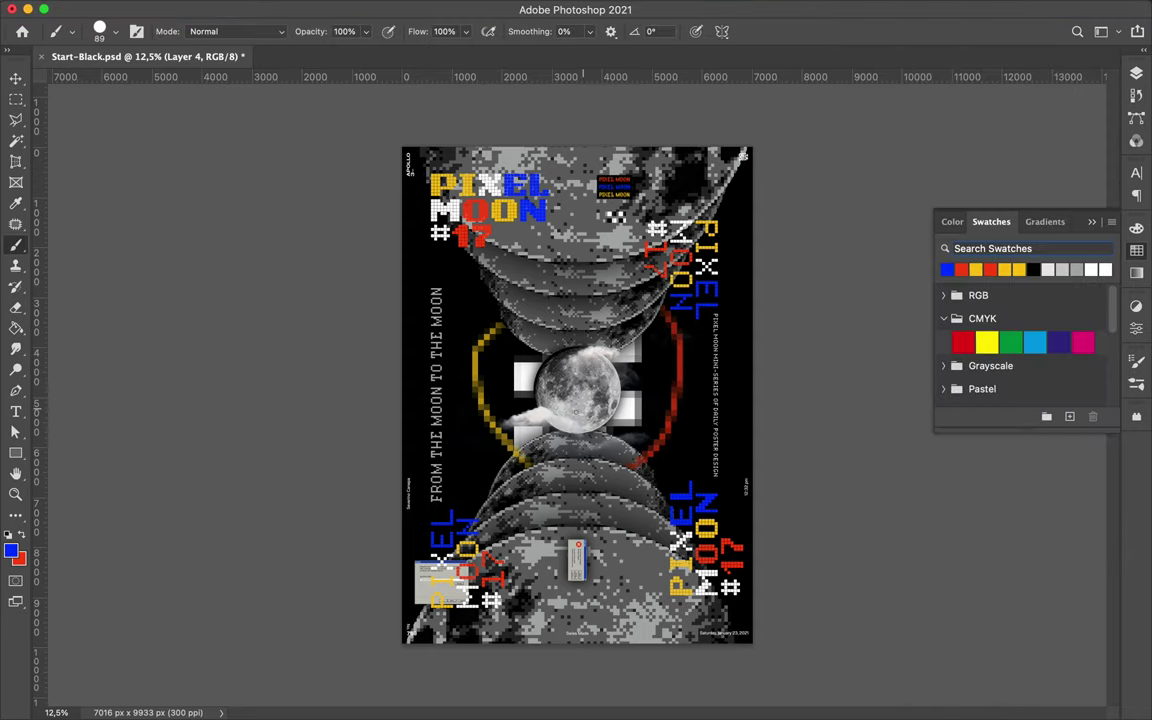
mouse_move(498, 297)
mouse_down()
mouse_move(458, 390)
mouse_move(505, 480)
mouse_up()
key(v)
click(372, 10)
key(Escape)
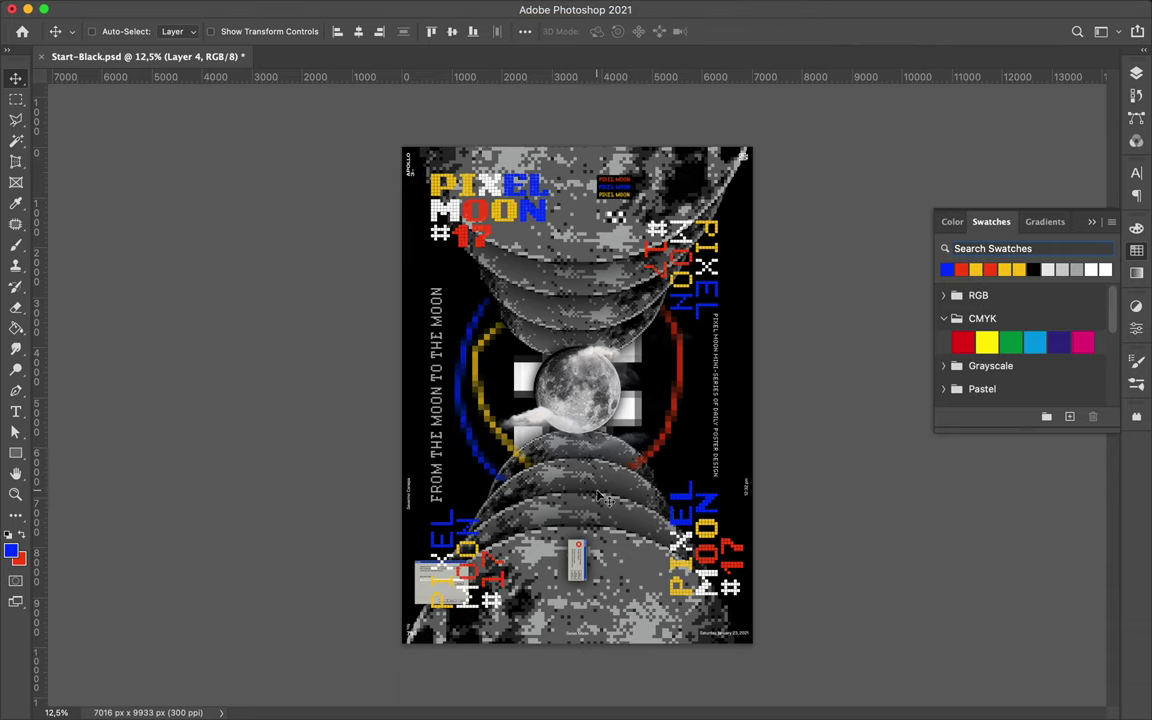
Distribute copies of the small red alert window around the poster and rotate copies horizontally for the top and left edges.
super+click(583, 558)
drag(590, 575, 437, 276)
key(super+t)
drag(418, 222, 664, 167)
key(Return)
Duplicate the large alert window along the poster's right side and rotate the upper-right copy 180°.
super+click(422, 592)
drag(418, 593, 611, 551)
key(super+t)
drag(600, 487, 762, 716)
key(Return)
Duplicate the large alert window onto the upper moons and place its layer below the topmost Levels 4 copy 5.
drag(664, 546, 529, 258)
click(1136, 73)
drag(985, 423, 960, 576)
Copy the alert window to the right of the upper moons, rotate it 90°, and place its layer below the second Levels 4 copy 5.
drag(533, 275, 686, 246)
key(super+t)
drag(674, 331, 638, 281)
key(Return)
drag(1004, 528, 998, 604)
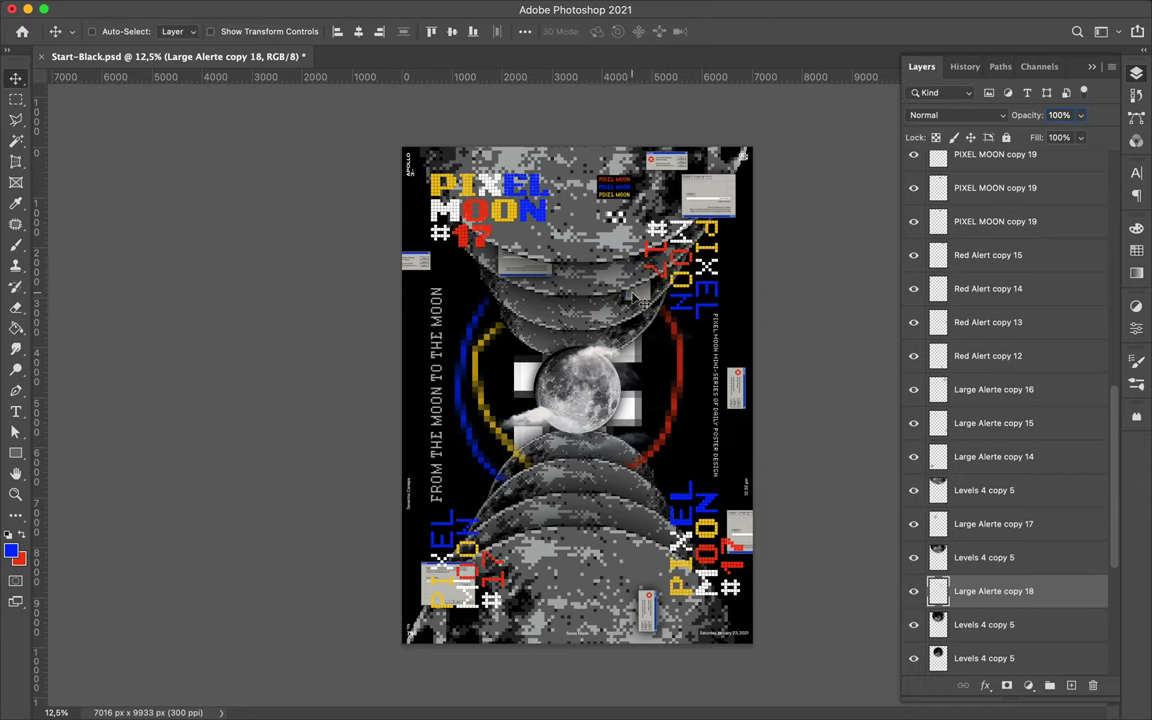
Duplicate the rotated alert window onto the lower moons and place its layer above Levels 4 copy 3.
drag(634, 294, 630, 517)
mouse_move(990, 591)
mouse_down()
mouse_move(985, 553)
mouse_move(990, 566)
mouse_up()
Duplicate the alert window just below the central moon, rotate it horizontally, and place its layer below Levels 4 copy 3.
alt+drag(638, 498, 551, 477)
key(super+t)
key(Return)
key(super+t)
drag(542, 424, 606, 438)
key(Return)
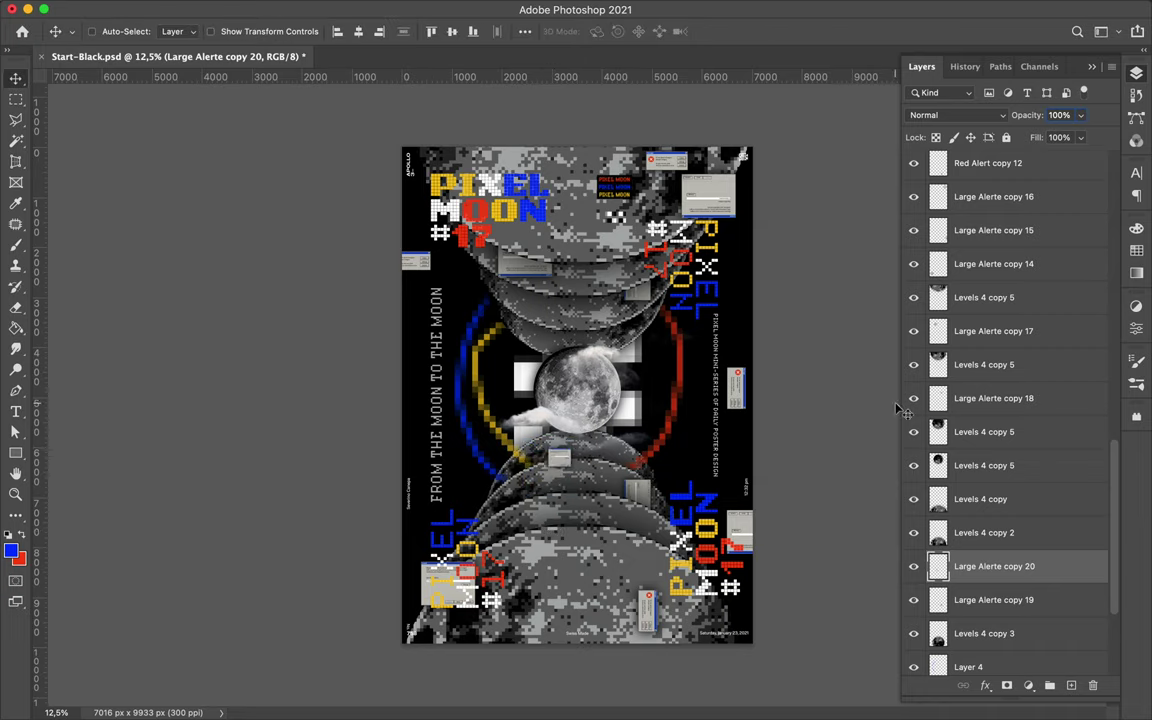
drag(960, 566, 935, 632)
Brush a blue arc over the lower moons at size 118 on a new layer above Levels 4 copy 2, and reapply Mosaic.
key(b)
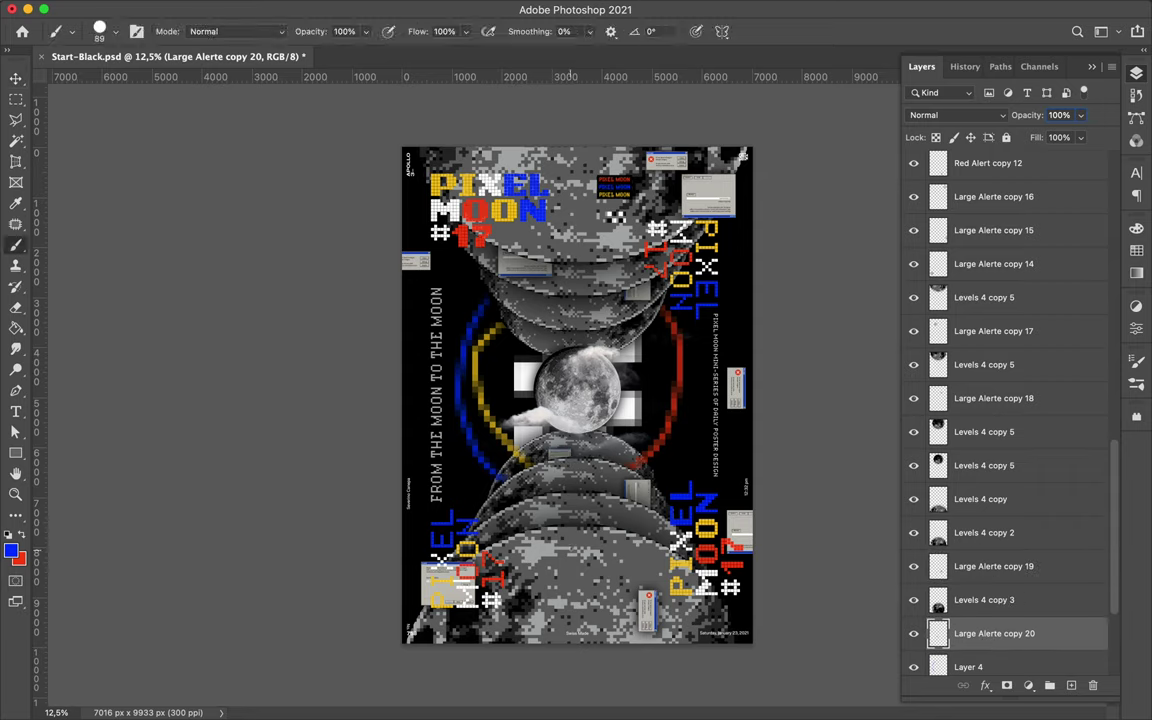
right_click(568, 551)
drag(693, 273, 706, 274)
click(553, 551)
click(1071, 685)
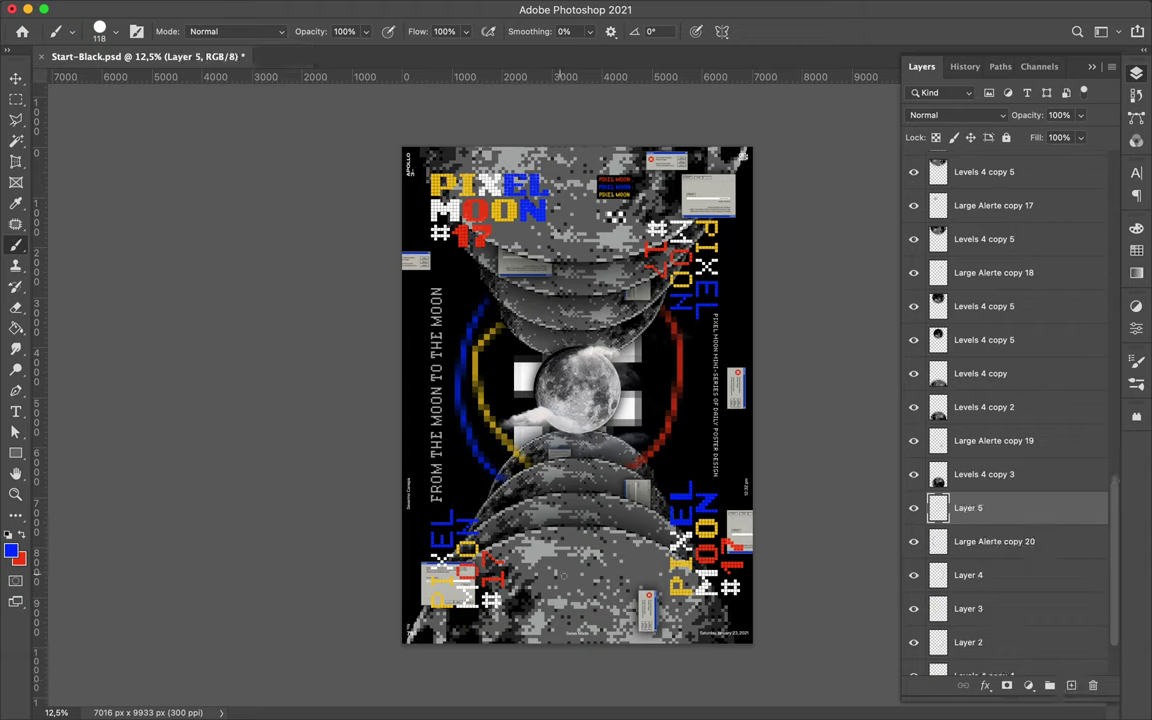
mouse_move(968, 508)
mouse_down()
mouse_move(985, 373)
mouse_move(985, 392)
mouse_up()
click(378, 12)
click(386, 31)
Brush a red arc on a new layer over the upper moons, place it above Large Alerte copy 17, and pixelate it with Mosaic.
key(super+shift+alt+n)
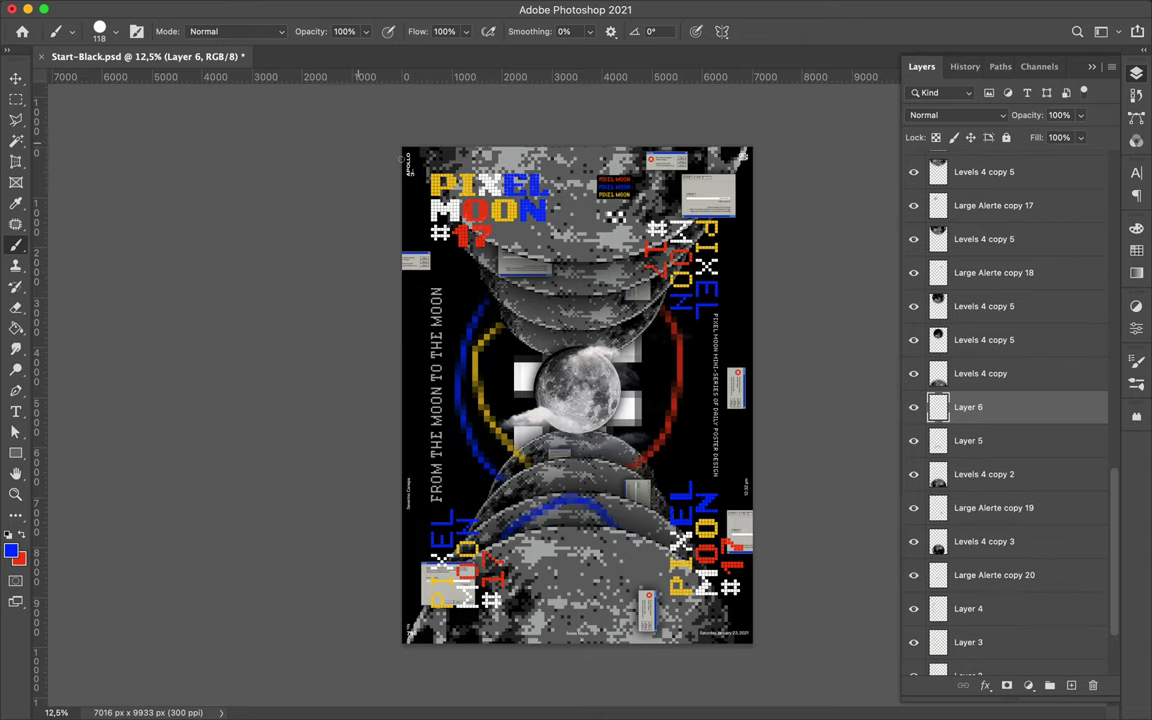
click(1136, 250)
click(963, 270)
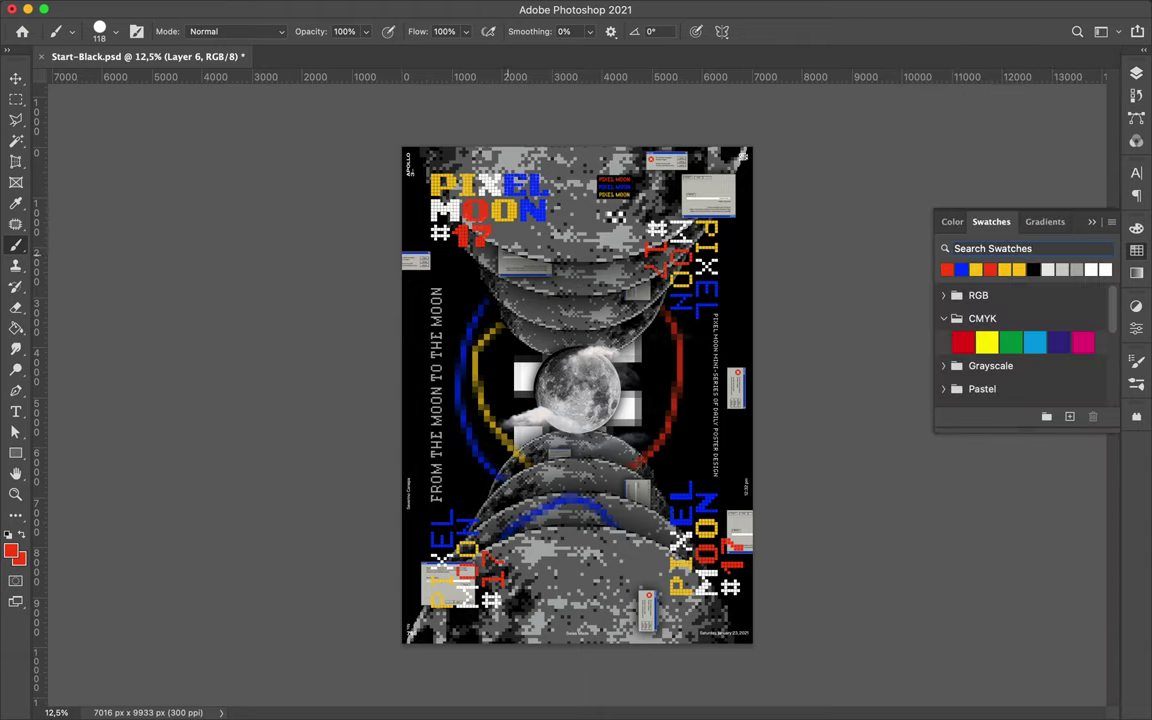
key(F7)
drag(1045, 410, 1016, 198)
click(375, 10)
click(386, 32)
key(v)
mouse_move(550, 286)
mouse_down()
mouse_move(580, 285)
mouse_move(552, 283)
mouse_up()
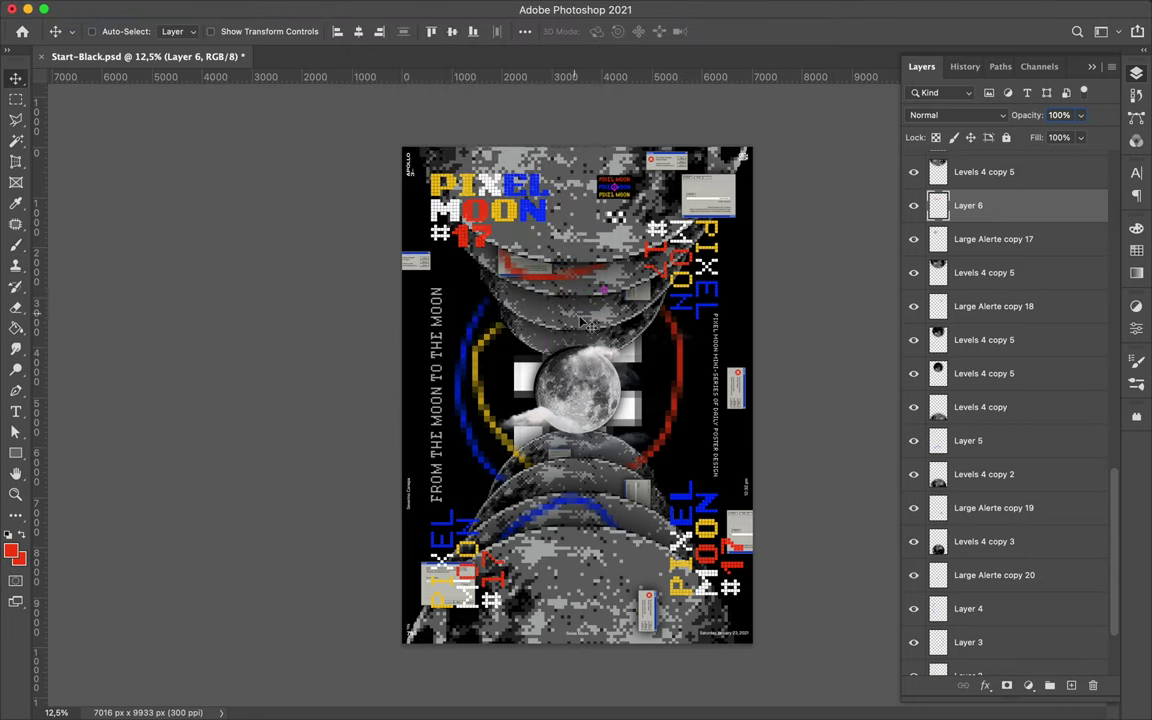
Brush a yellow arc on a new layer over the upper moons, pixelate it with Mosaic, and tuck it below Large Alerte copy 18.
key(b)
key(super+z)
click(1071, 686)
click(1136, 251)
click(978, 269)
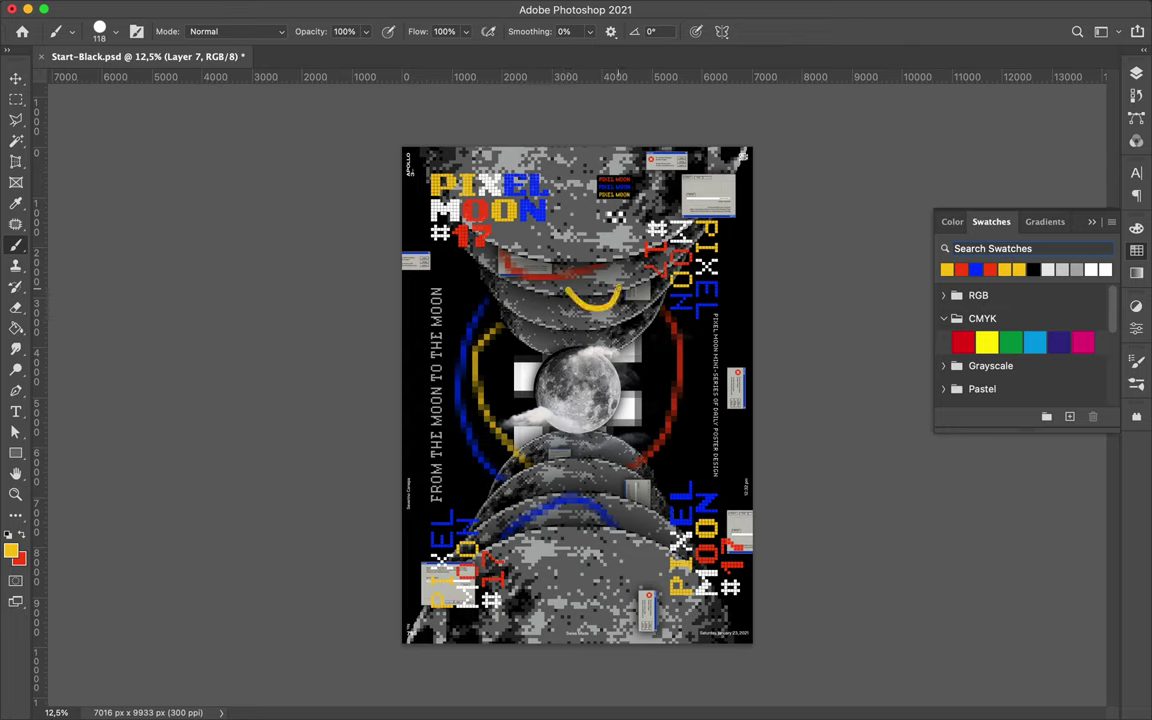
click(376, 8)
click(390, 33)
click(1136, 73)
mouse_move(1014, 208)
mouse_down()
mouse_move(1005, 296)
mouse_move(1016, 452)
mouse_move(1010, 375)
mouse_move(988, 340)
mouse_up()
key(v)
drag(612, 314, 631, 324)
Add a Mosaic-pixelated yellow arc below the central moon on a new layer and place it above Large Alerte copy 20.
key(b)
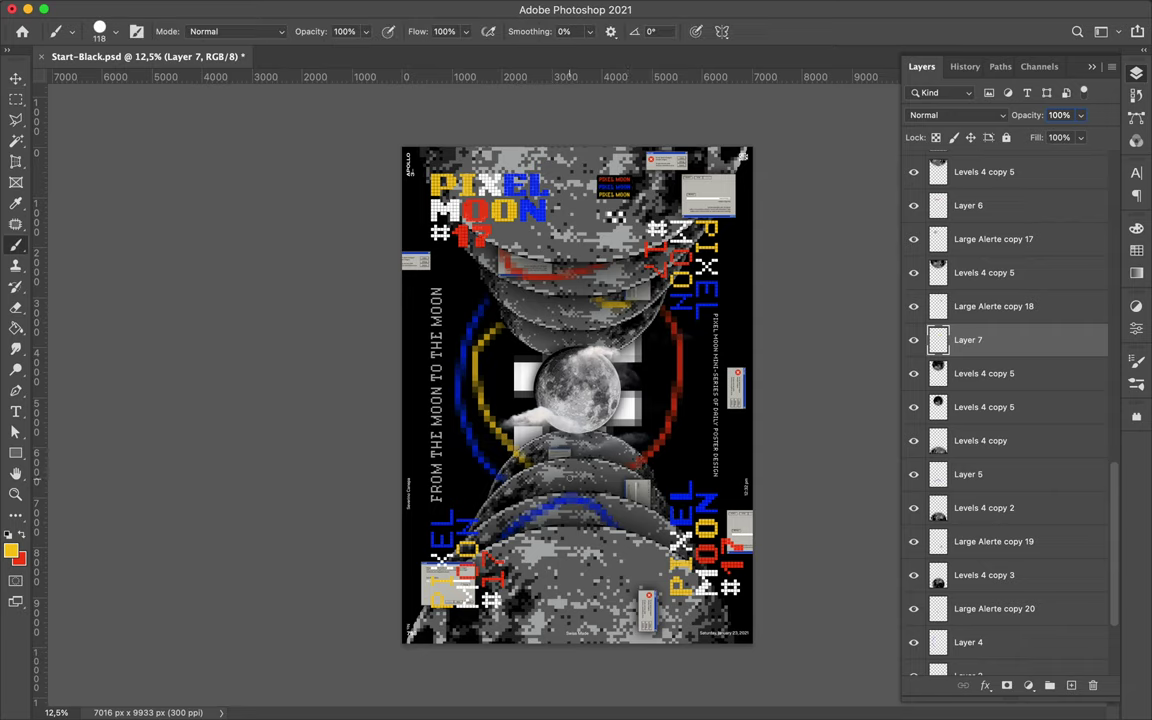
click(1070, 686)
key(v)
click(374, 8)
click(600, 287)
drag(968, 340, 978, 612)
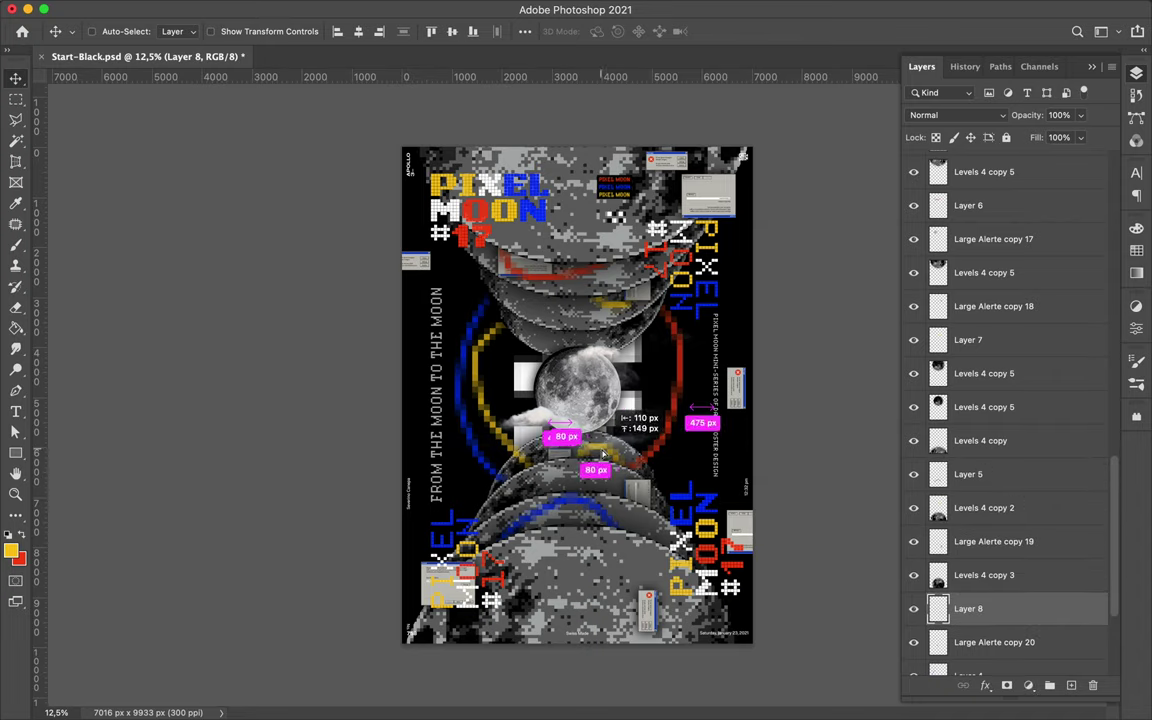
Dab scattered yellow, red and blue dots across the poster at brush size 118 on a new layer above Levels 1 copy.
click(1072, 686)
drag(1016, 606, 990, 556)
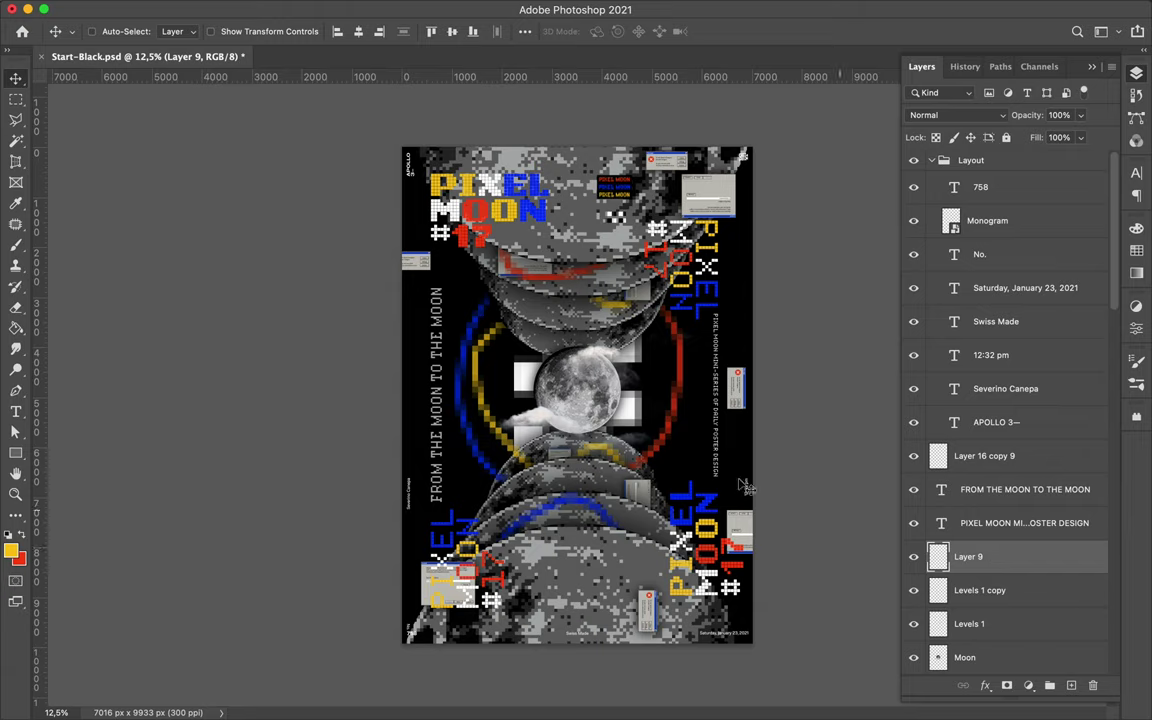
key(b)
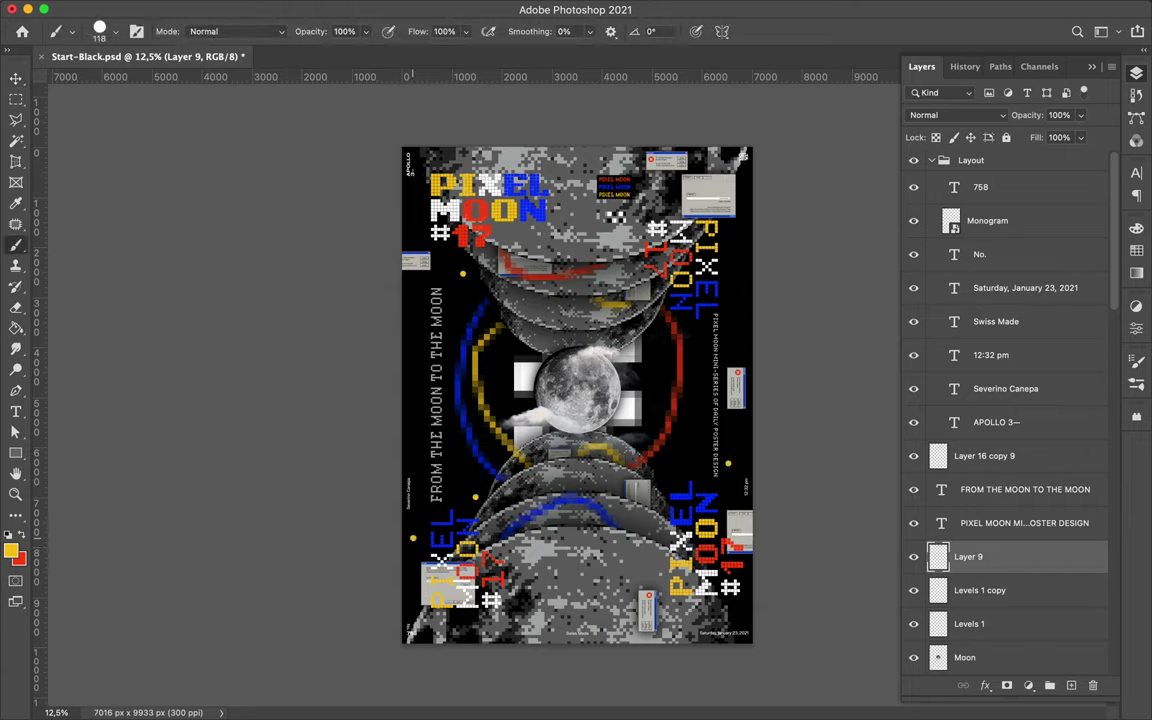
click(1137, 251)
click(947, 269)
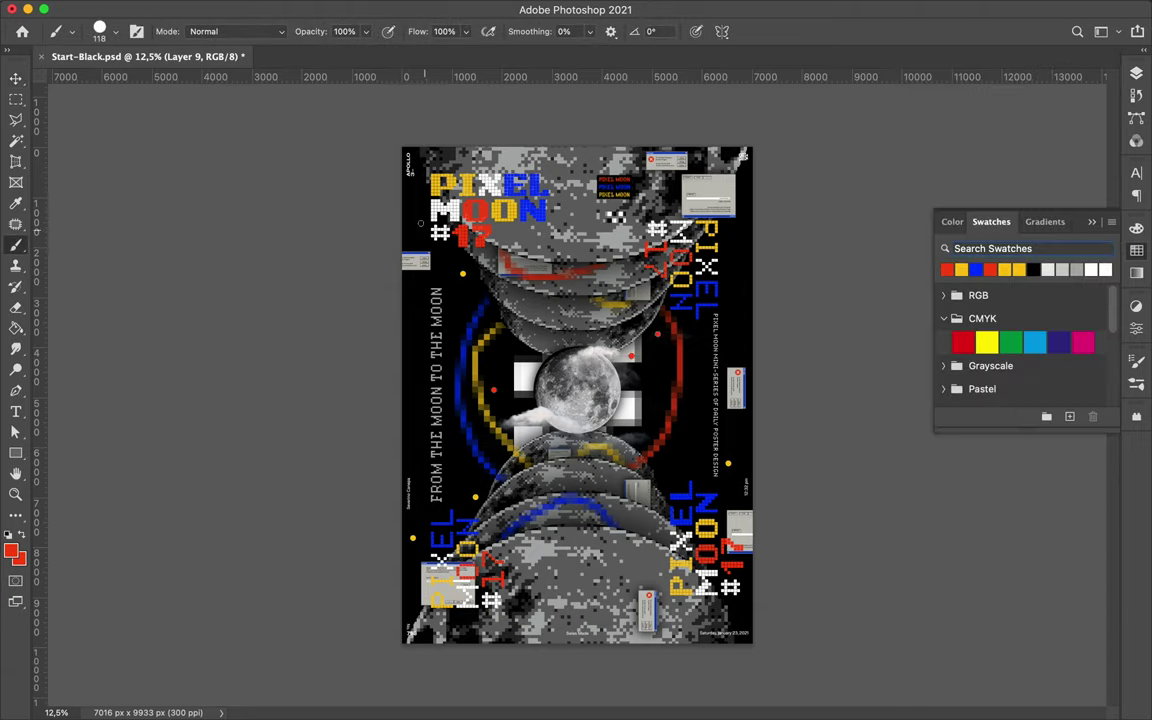
click(975, 269)
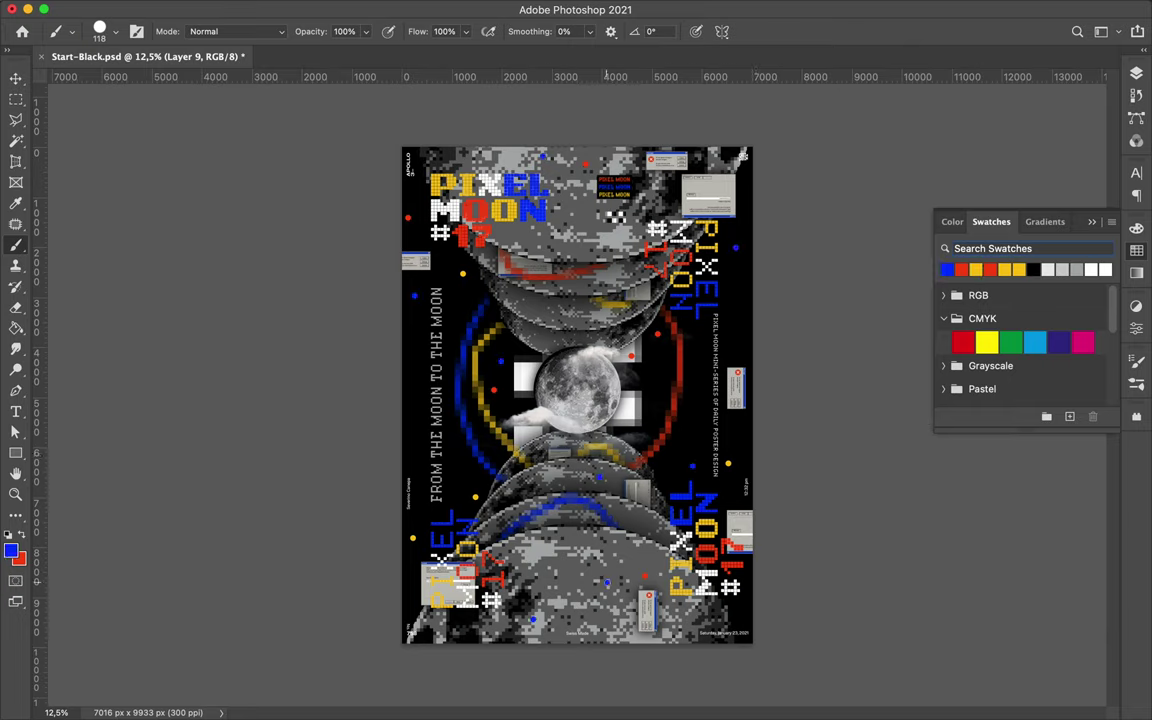
Pixelate the scattered coloured dots on Layer 9 with the Mosaic filter.
click(374, 9)
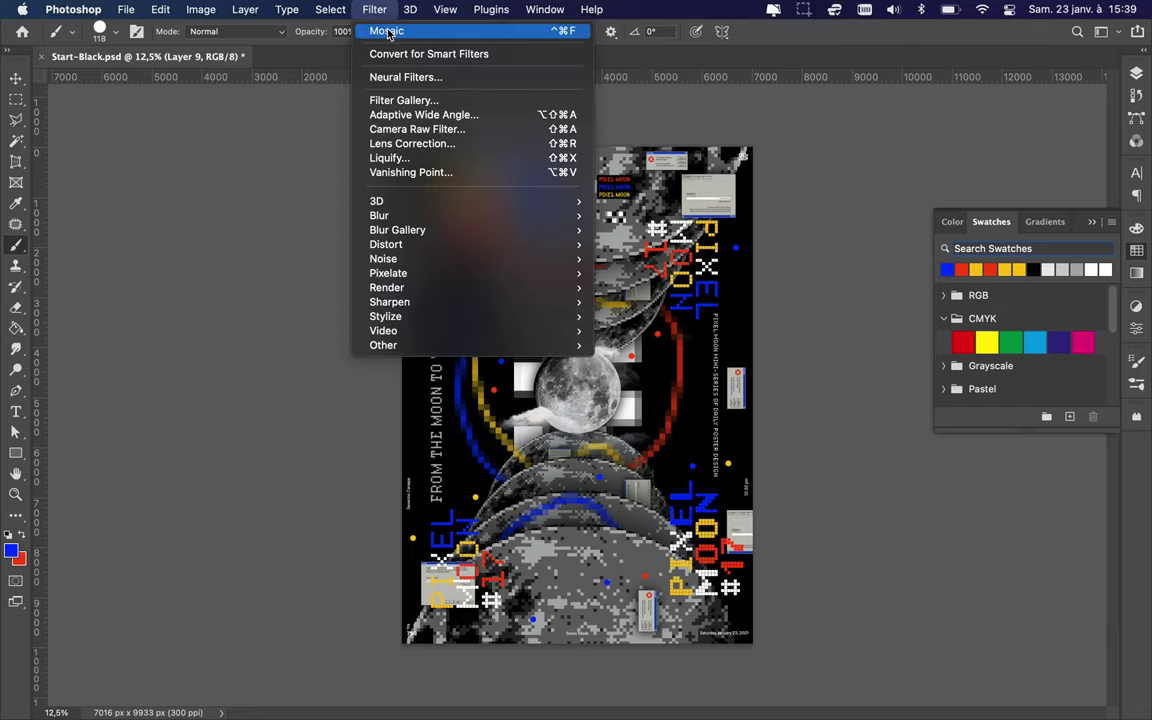
mouse_move(480, 275)
click(660, 318)
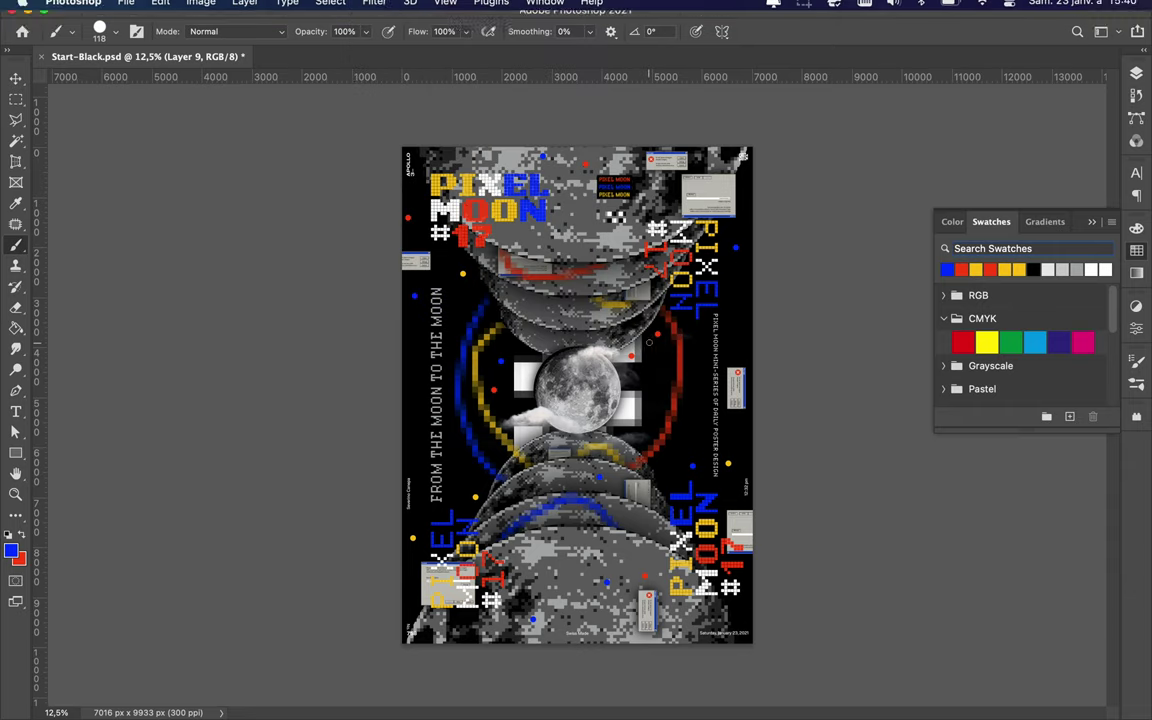
click(210, 44)
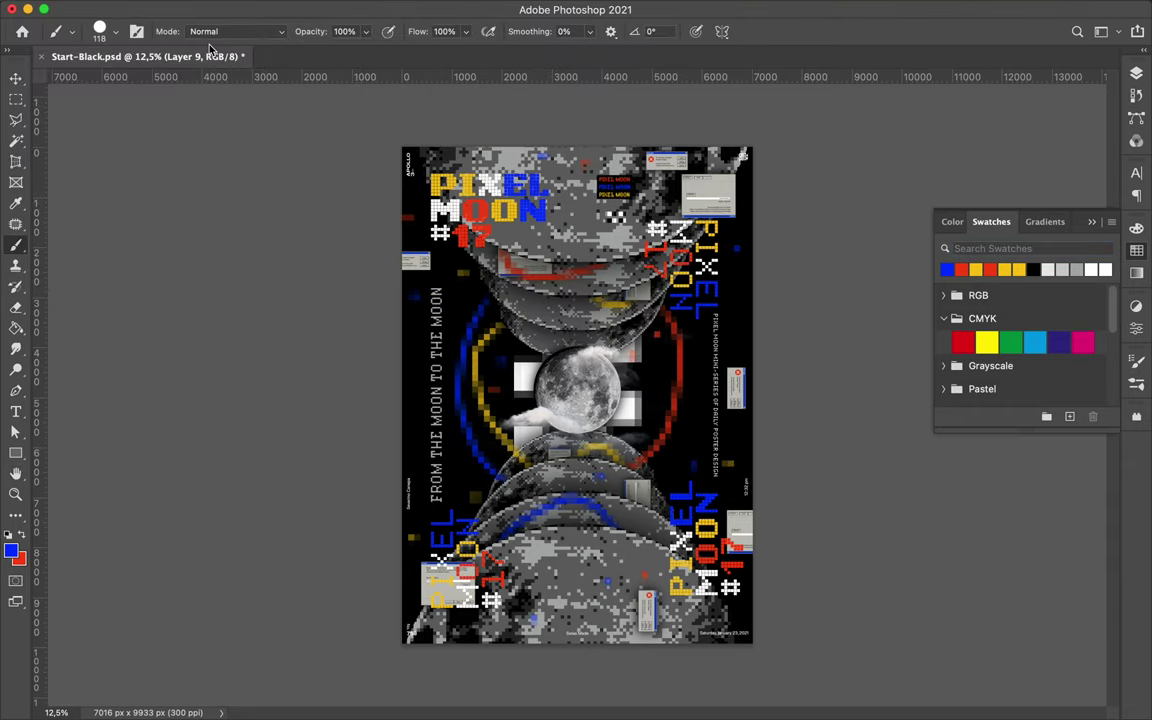
Add a new layer above Layer 9 and scatter small blue dots over the poster with a 47 px Hard Round brush.
click(1136, 73)
click(1070, 686)
key(v)
right_click(571, 437)
click(566, 424)
key(b)
right_click(568, 442)
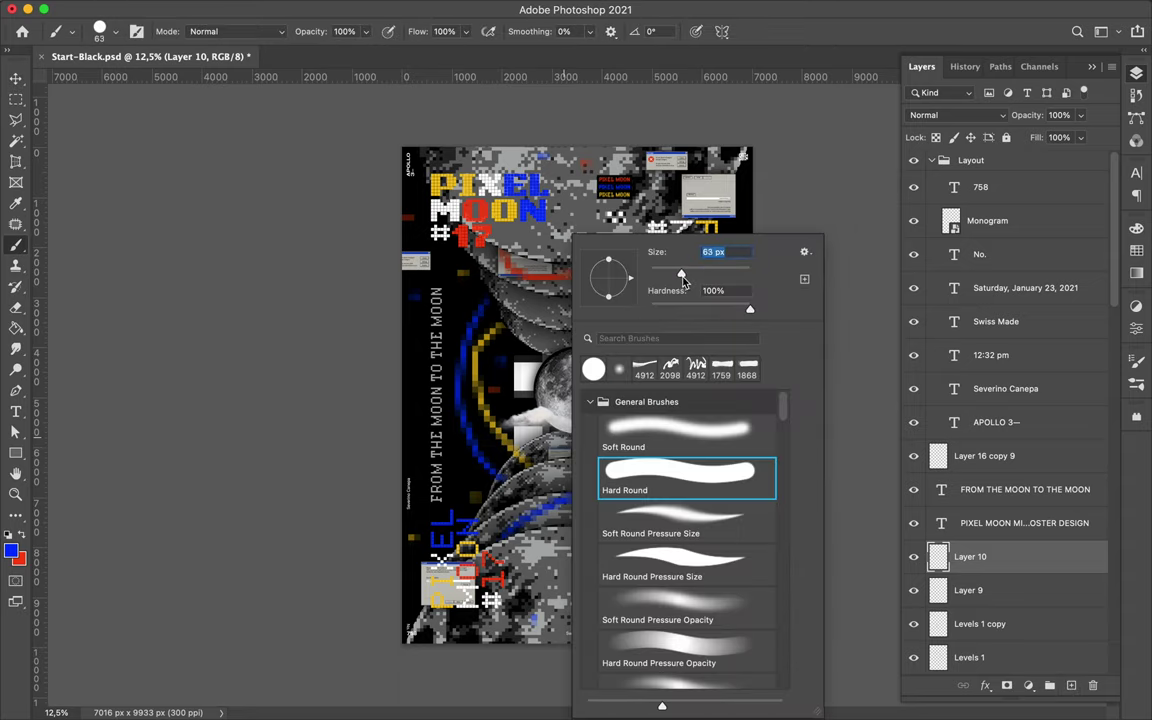
key(Escape)
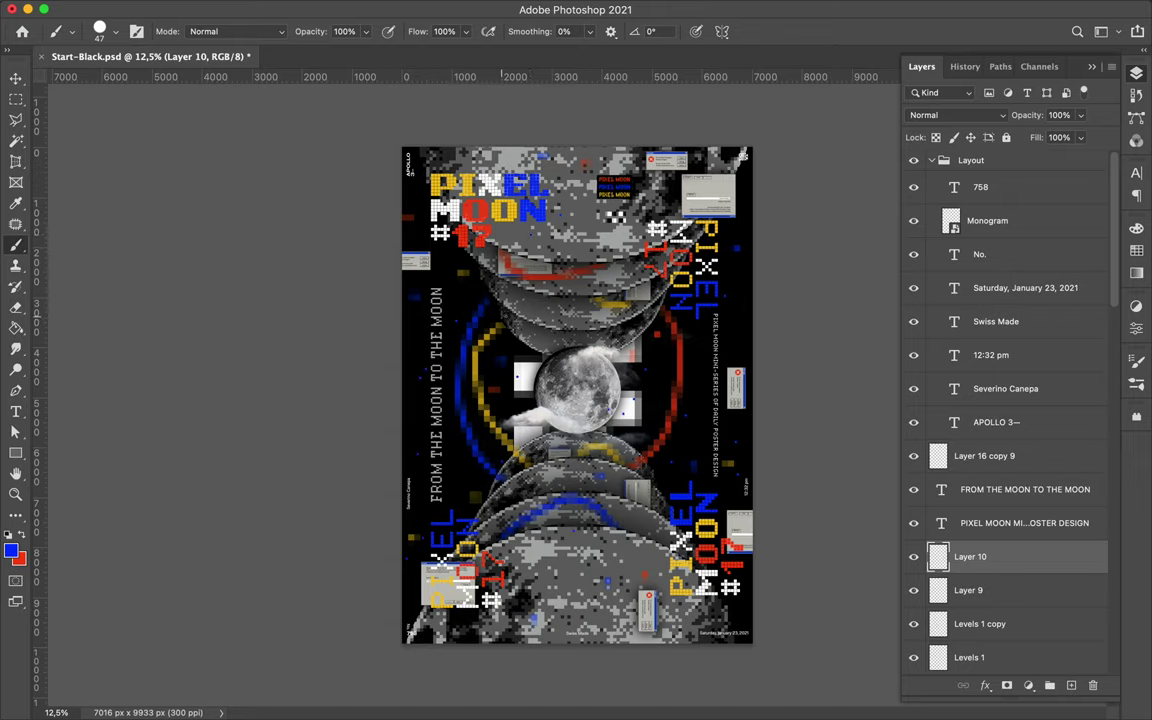
Scatter small yellow and red dots across the poster on Layer 10.
click(1136, 250)
click(946, 269)
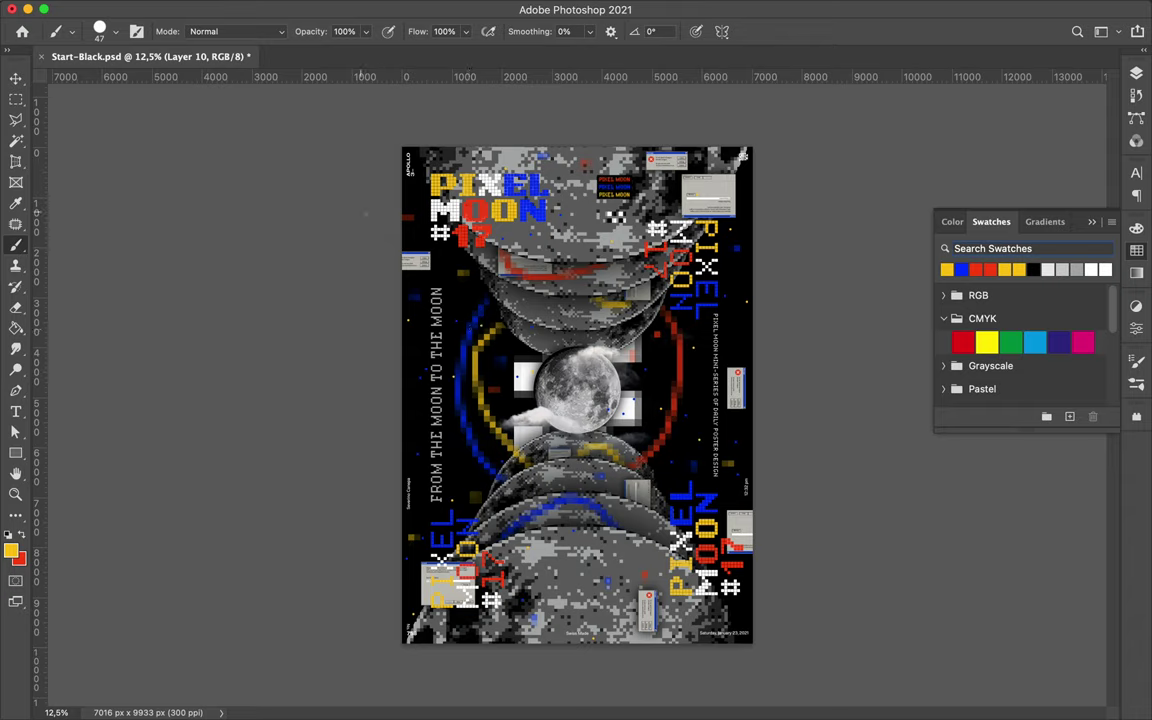
key(x)
key(v)
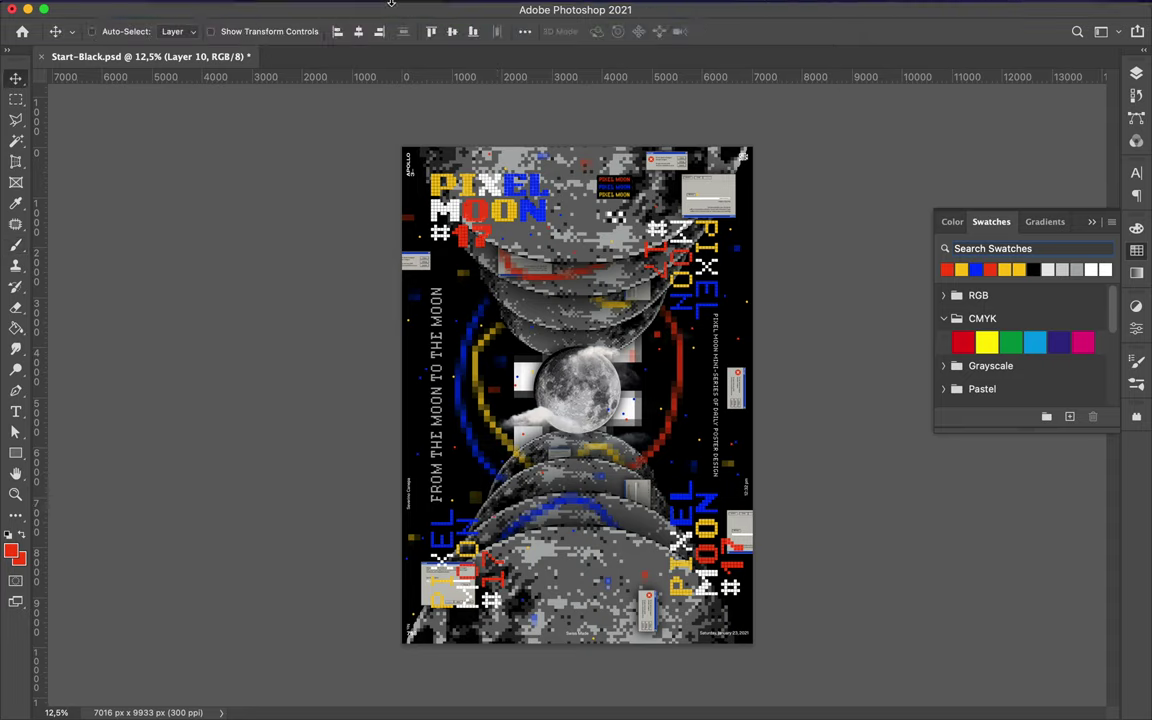
Pixelate the small dots on Layer 10 with the Mosaic filter and save the document.
click(332, 8)
mouse_move(386, 262)
click(630, 342)
drag(85, 262, 78, 259)
click(211, 40)
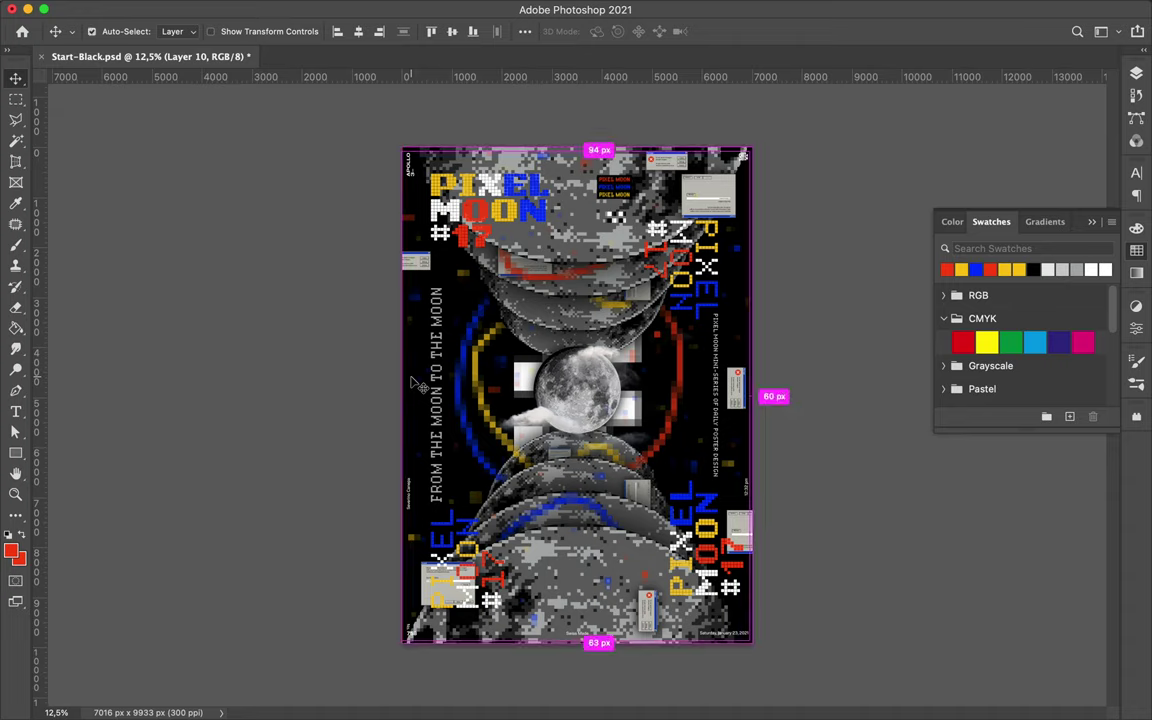
key(super+s)
click(793, 9)
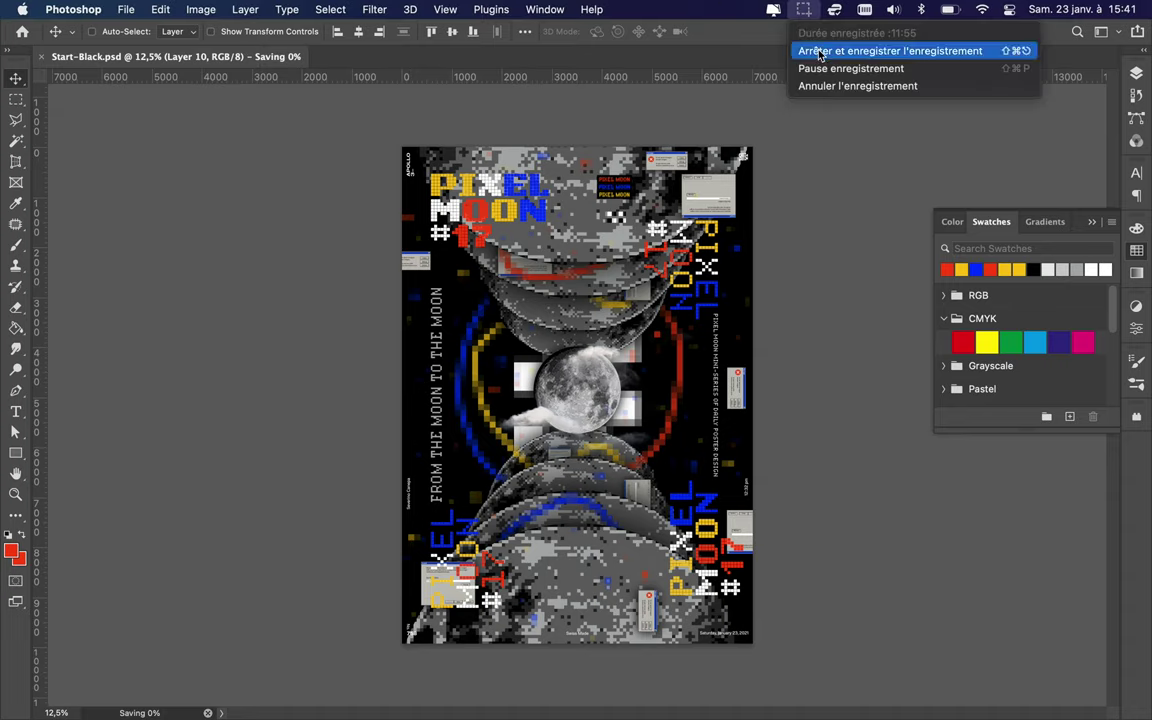